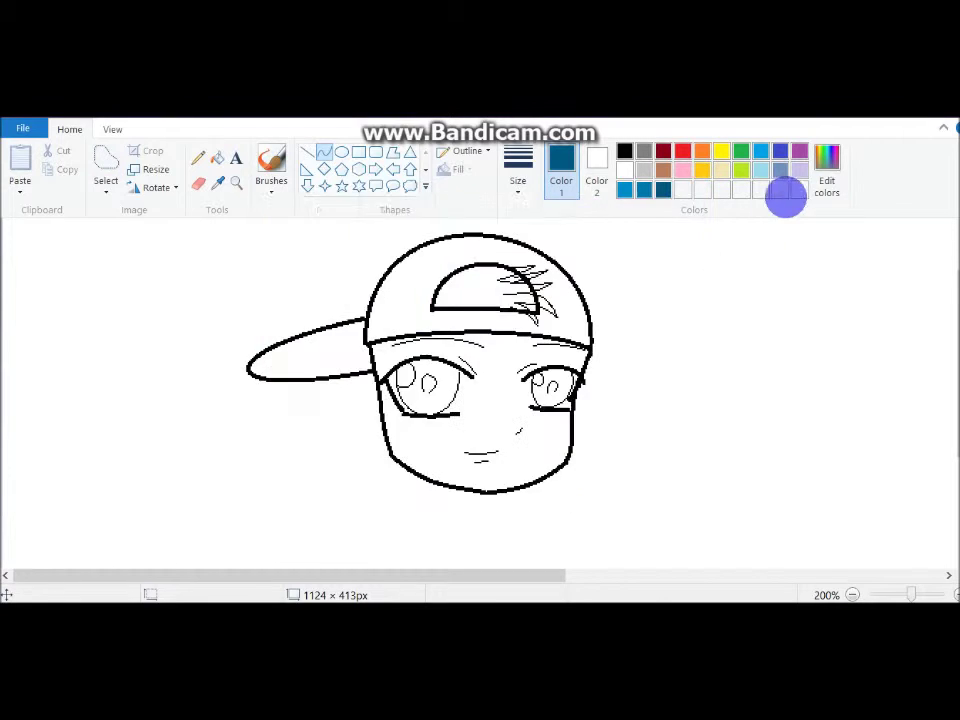
Add a darker blue to the custom colours and draw curved blue shading lines across the iris of the larger eye
{"action": "left_click", "coordinate": [316, 477]}
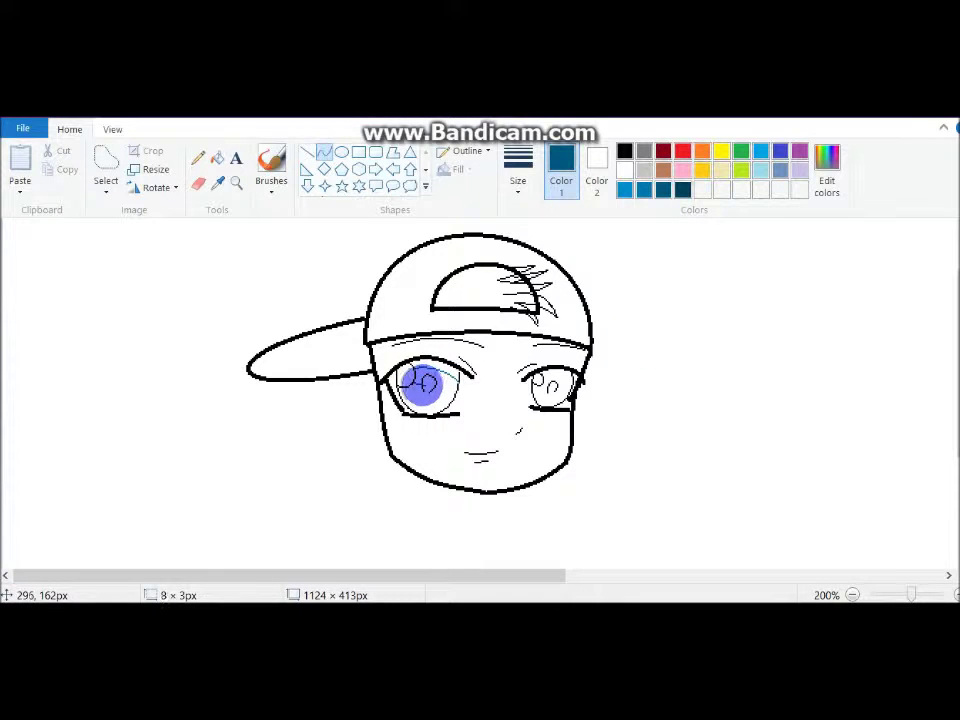
{"action": "left_click_drag", "start_coordinate": [422, 384], "coordinate": [455, 393]}
{"action": "left_click", "coordinate": [647, 190]}
{"action": "left_click", "coordinate": [663, 190]}
{"action": "left_click_drag", "start_coordinate": [405, 387], "coordinate": [437, 404]}
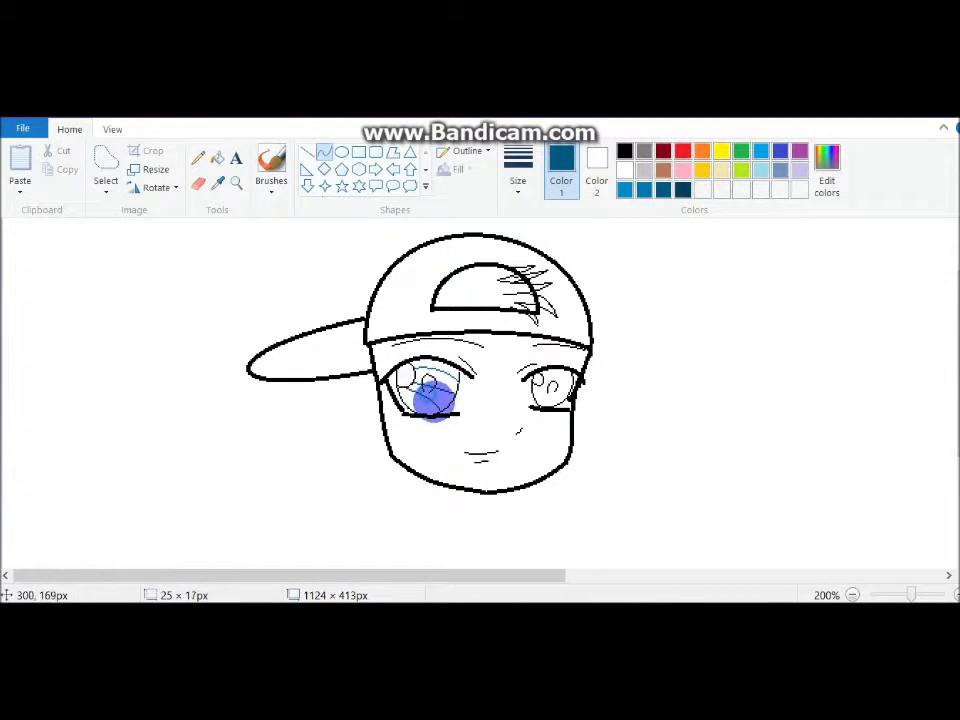
{"action": "left_click", "coordinate": [645, 189]}
{"action": "left_click", "coordinate": [729, 343]}
{"action": "left_click", "coordinate": [625, 190]}
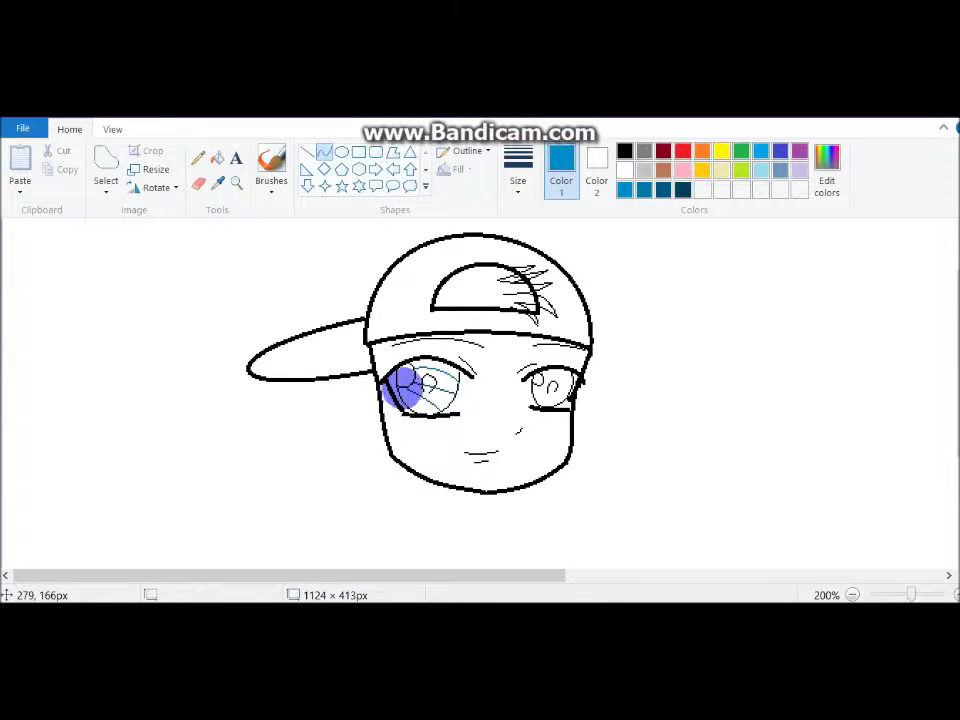
{"action": "left_click", "coordinate": [624, 151]}
Fill the iris's top band with the darkest custom blue and the band below it with the next lighter blue
{"action": "left_click", "coordinate": [217, 157]}
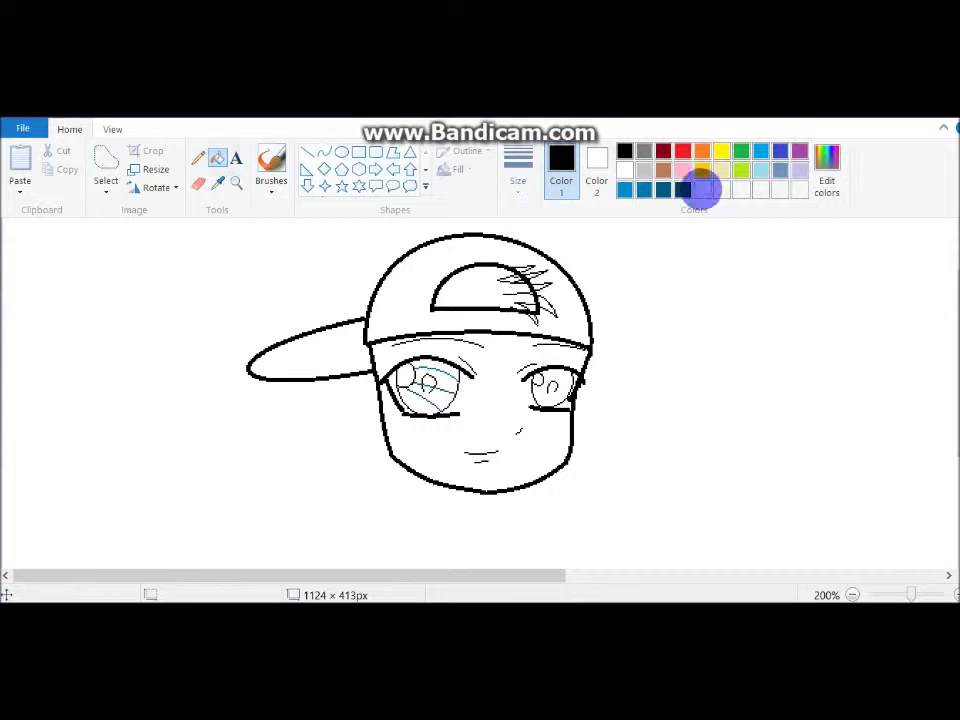
{"action": "left_click", "coordinate": [683, 189]}
{"action": "left_click", "coordinate": [447, 371]}
{"action": "left_click", "coordinate": [664, 189]}
{"action": "left_click", "coordinate": [447, 384]}
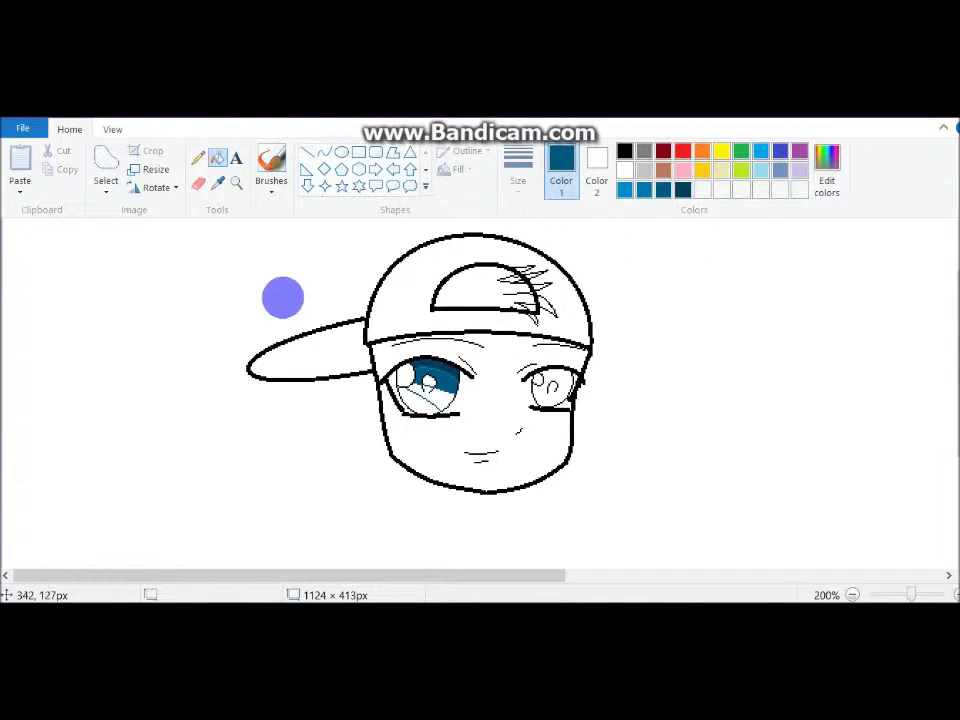
Set the secondary colour to white and fill the iris's third band with the medium custom blue
{"action": "left_click", "coordinate": [198, 183]}
{"action": "left_click", "coordinate": [597, 164]}
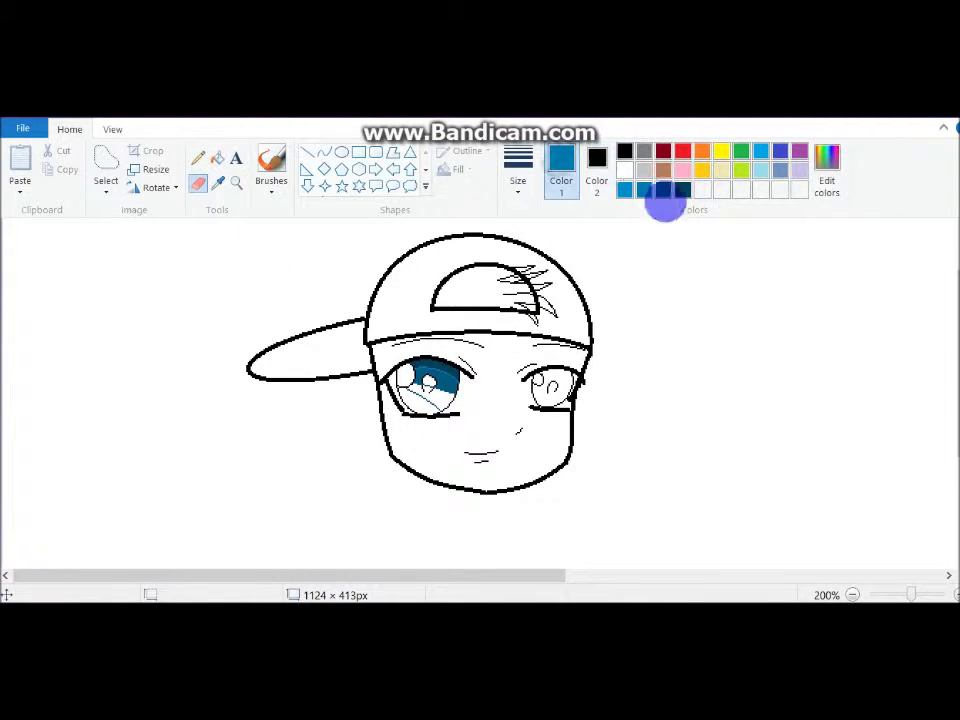
{"action": "left_click", "coordinate": [624, 170]}
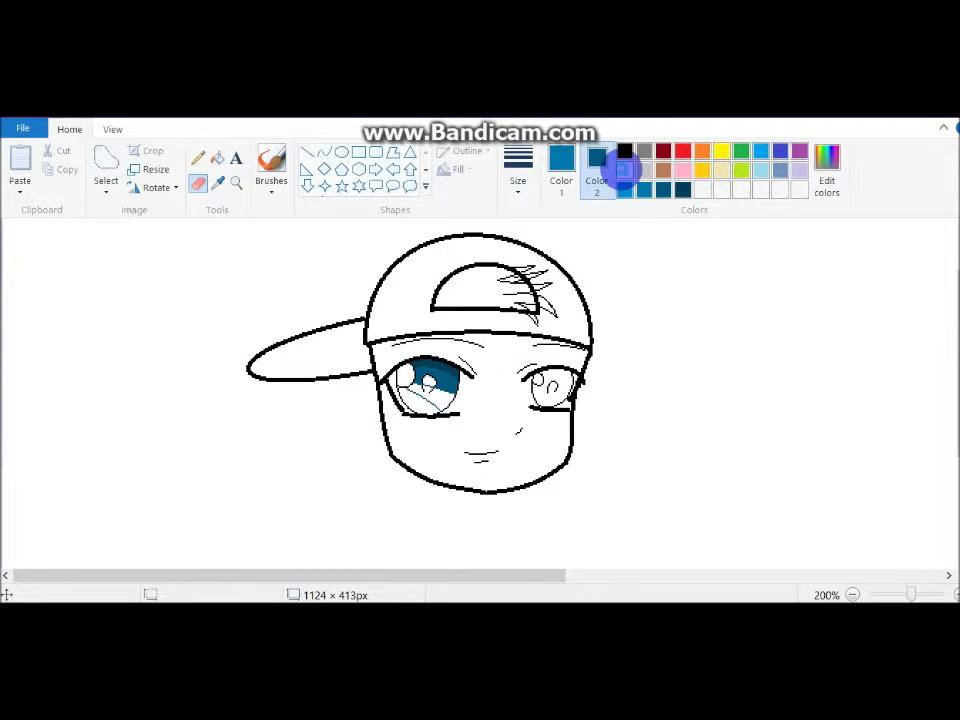
{"action": "left_click", "coordinate": [644, 189]}
{"action": "left_click", "coordinate": [217, 157]}
{"action": "left_click", "coordinate": [440, 396]}
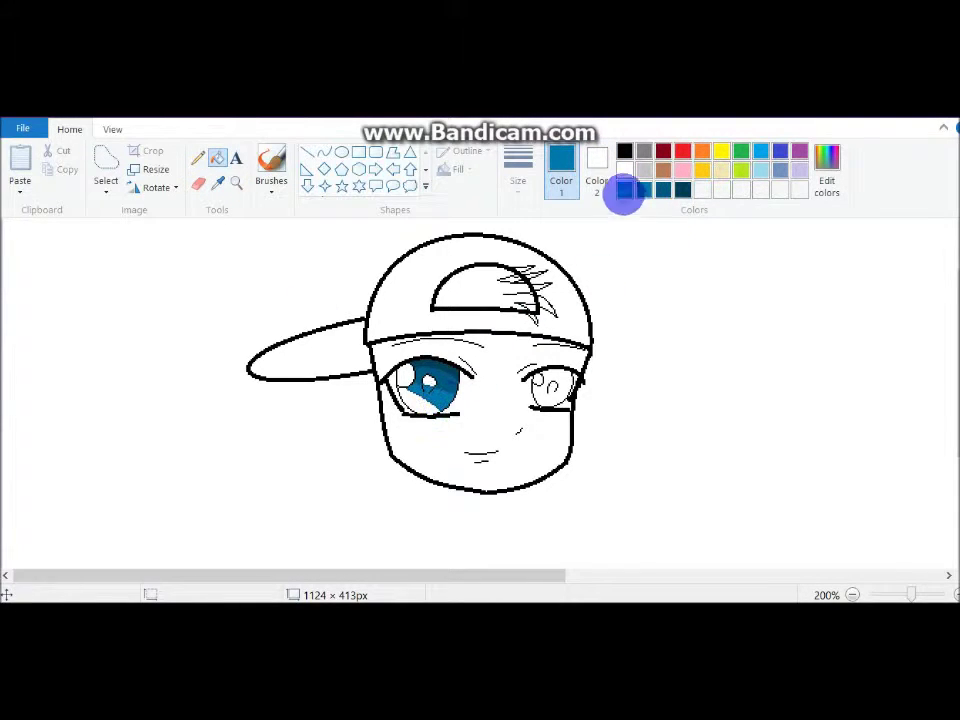
Draw a lighter blue curve across the lower iris, touch up its end with the Pencil, and fill the remaining bands with lighter blues
{"action": "left_click", "coordinate": [324, 152]}
{"action": "left_click_drag", "start_coordinate": [403, 388], "coordinate": [428, 418]}
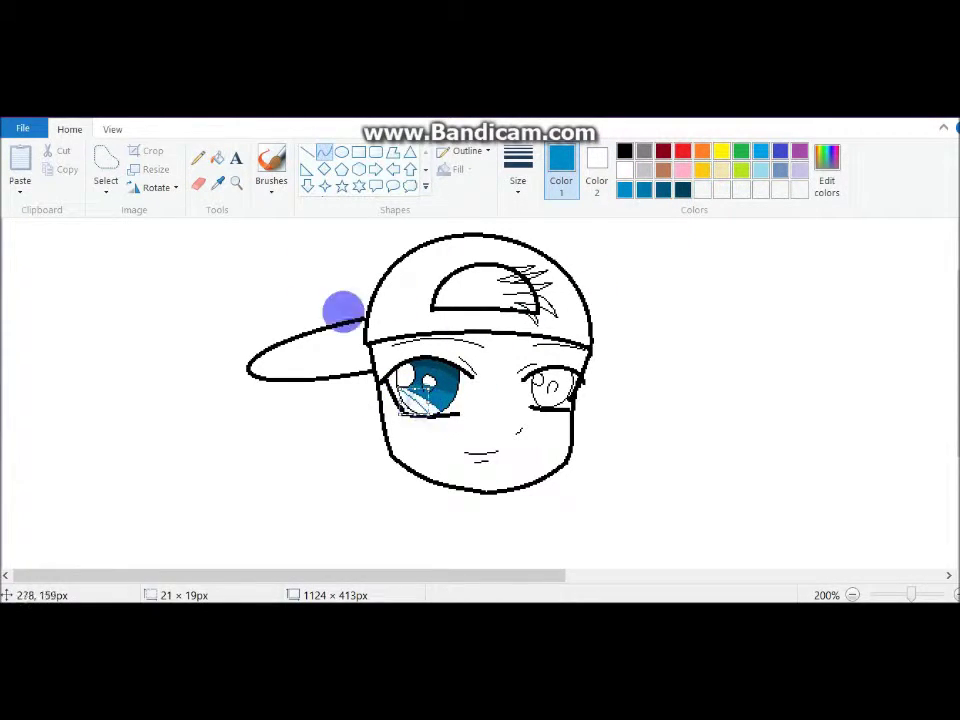
{"action": "left_click", "coordinate": [217, 157]}
{"action": "left_click", "coordinate": [202, 157]}
{"action": "left_click_drag", "start_coordinate": [401, 397], "coordinate": [403, 386]}
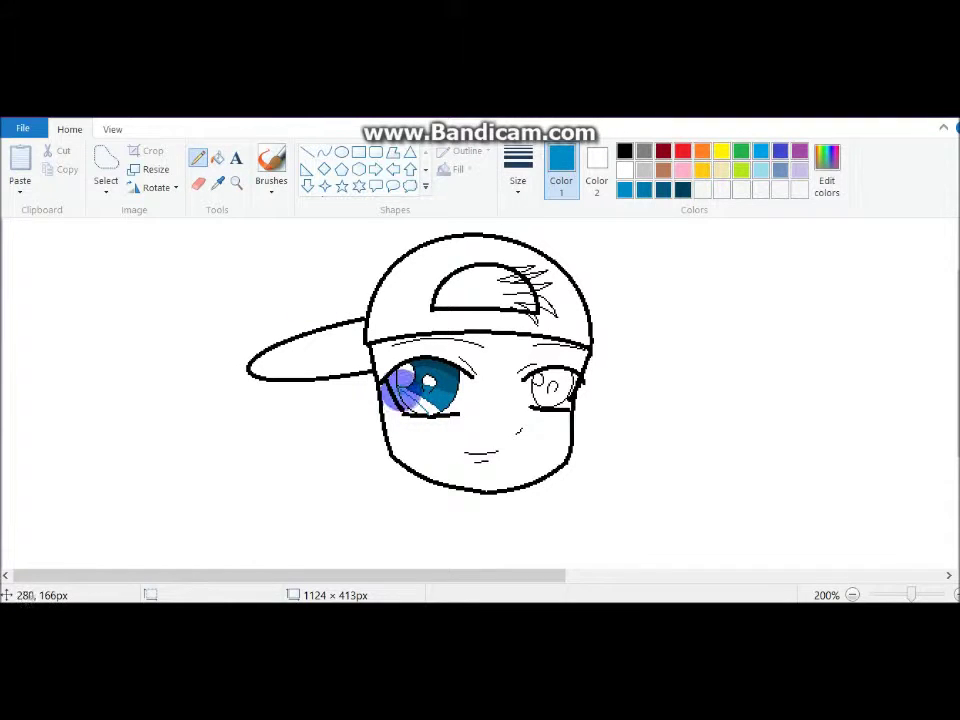
{"action": "left_click", "coordinate": [219, 160]}
{"action": "left_click", "coordinate": [431, 406]}
{"action": "left_click", "coordinate": [763, 152]}
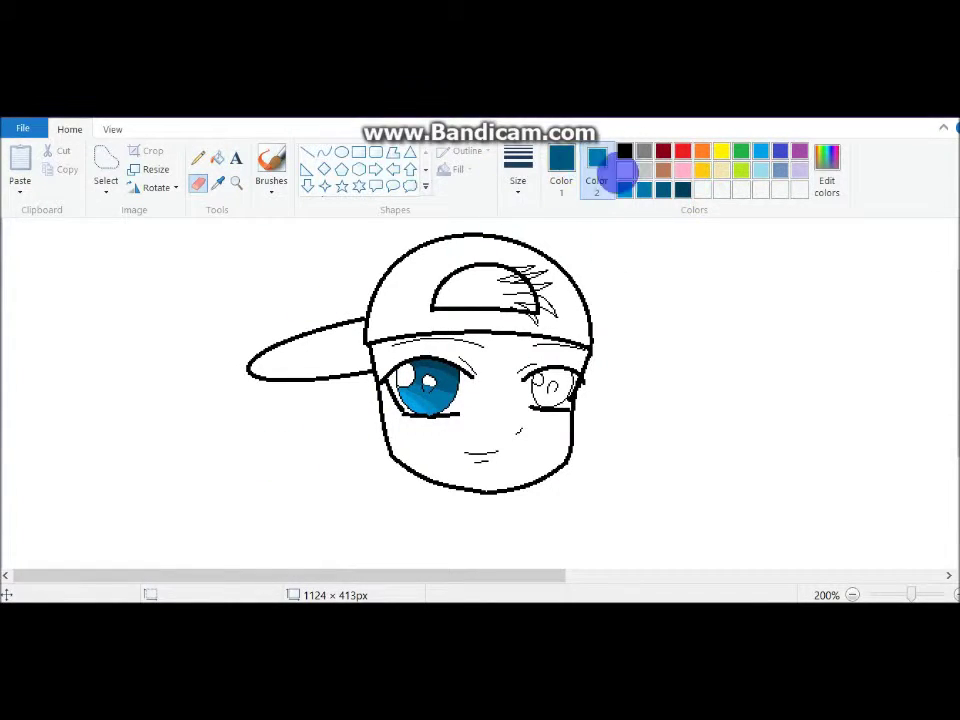
Set the secondary colour back to white and draw a small black curve on the larger eye's pupil outline
{"action": "left_click", "coordinate": [622, 172]}
{"action": "left_click", "coordinate": [563, 170]}
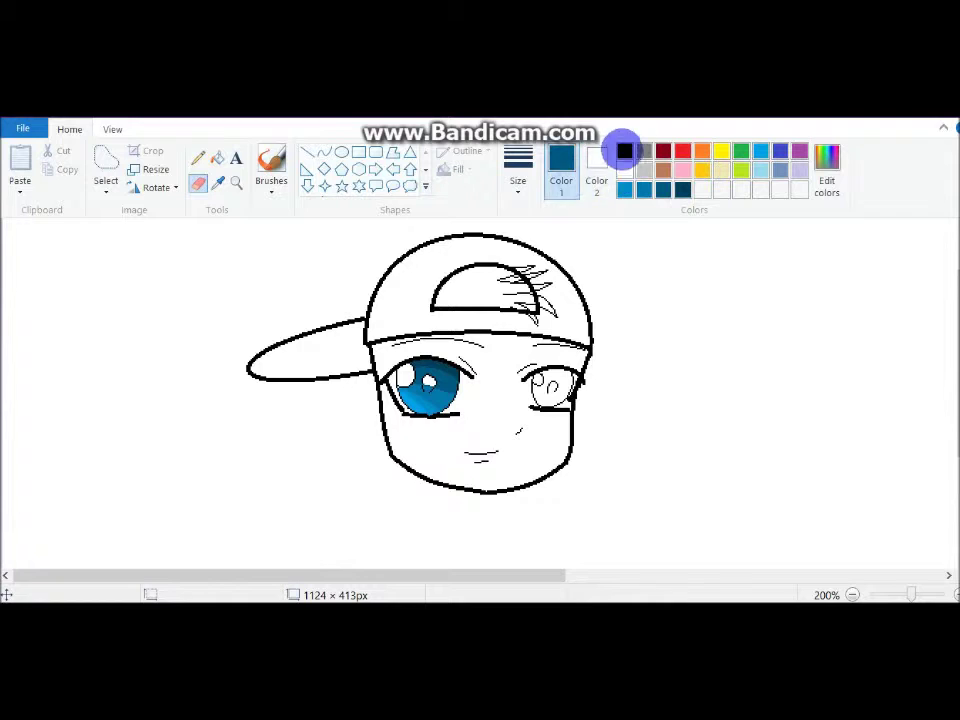
{"action": "left_click", "coordinate": [420, 385]}
{"action": "left_click", "coordinate": [323, 152]}
{"action": "left_click", "coordinate": [624, 151]}
{"action": "left_click", "coordinate": [215, 158]}
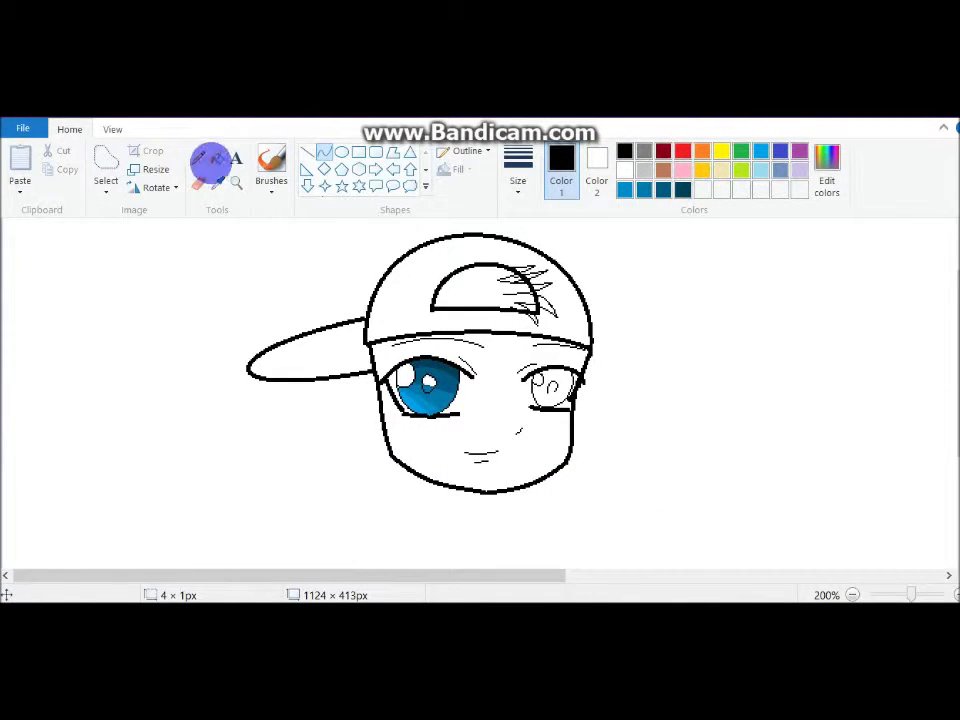
Choose a thin eraser size and clear the stray marks inside the larger eye's pupil
{"action": "left_click", "coordinate": [624, 170]}
{"action": "left_click", "coordinate": [200, 187]}
{"action": "left_click", "coordinate": [518, 170]}
{"action": "left_click", "coordinate": [514, 272]}
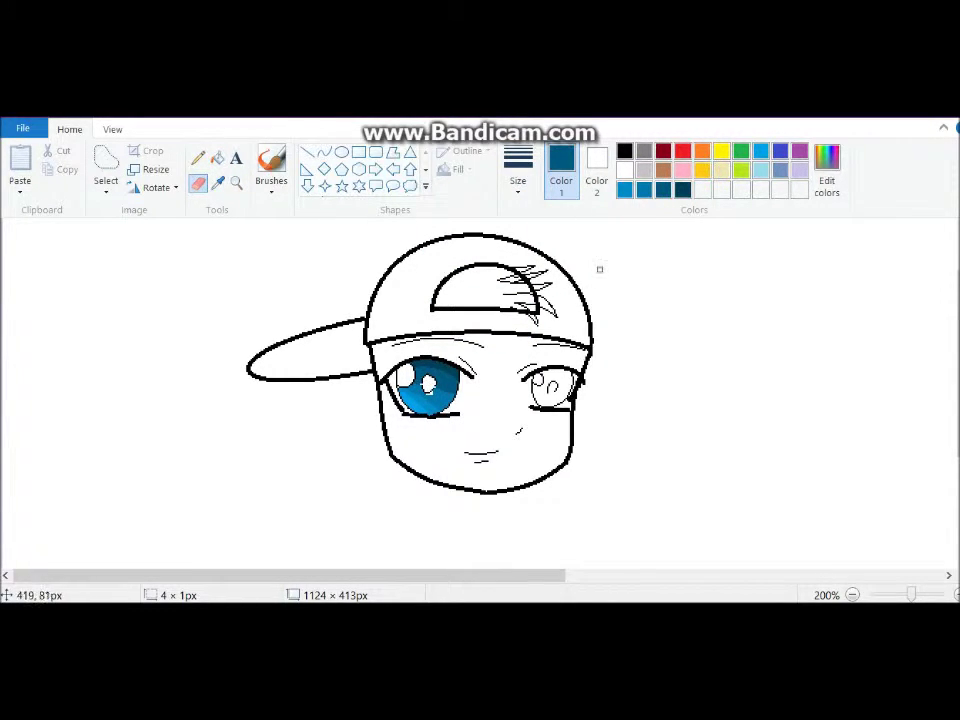
Define a very dark blue custom colour (red 0, green 34, blue 49) and fill the larger eye's pupil with it
{"action": "left_click", "coordinate": [219, 160]}
{"action": "left_click", "coordinate": [683, 190]}
{"action": "left_click", "coordinate": [827, 187]}
{"action": "left_click_drag", "start_coordinate": [687, 370], "coordinate": [687, 385]}
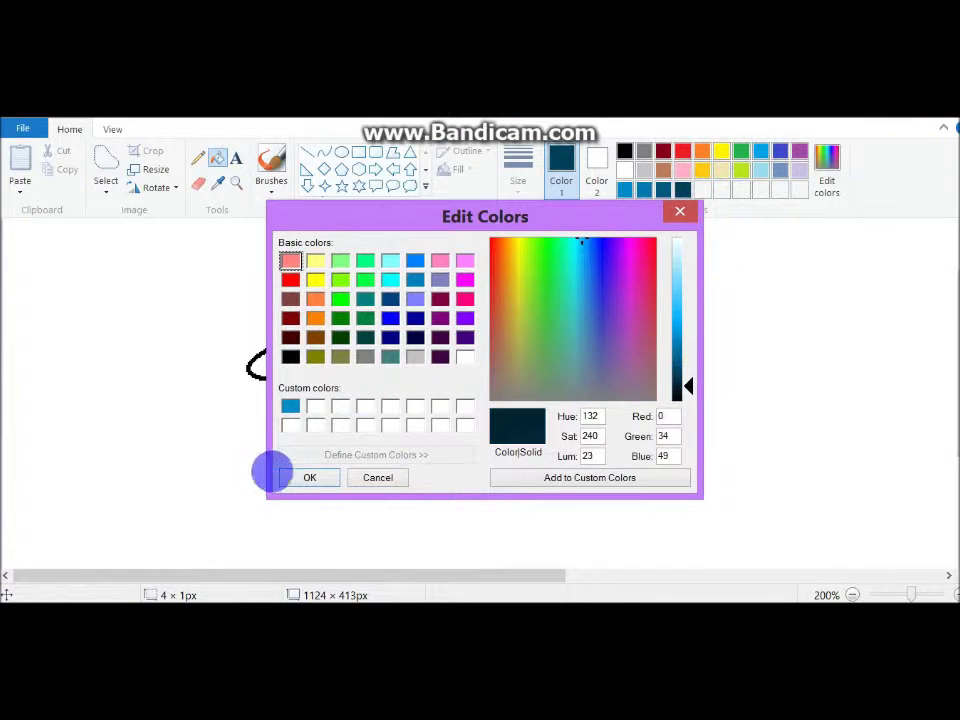
{"action": "left_click", "coordinate": [305, 476]}
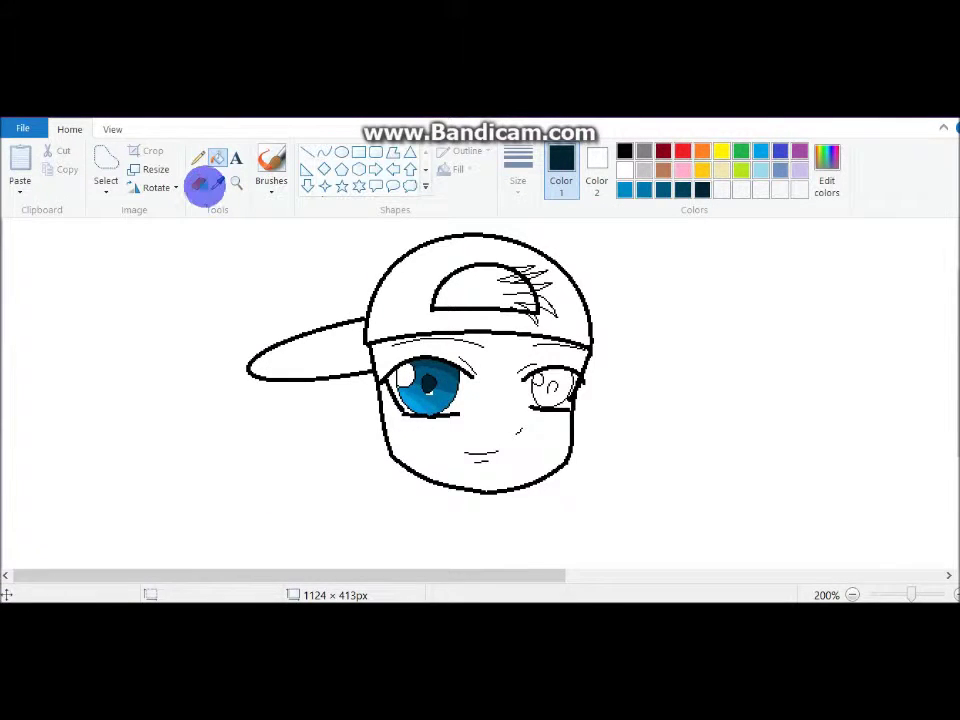
Fill the white gap beneath the larger eye's pupil with the medium custom blue
{"action": "left_click", "coordinate": [203, 187]}
{"action": "left_click", "coordinate": [957, 594]}
{"action": "left_click_drag", "start_coordinate": [958, 368], "coordinate": [958, 401]}
{"action": "left_click_drag", "start_coordinate": [300, 576], "coordinate": [402, 576]}
{"action": "left_click", "coordinate": [644, 190]}
{"action": "left_click", "coordinate": [218, 158]}
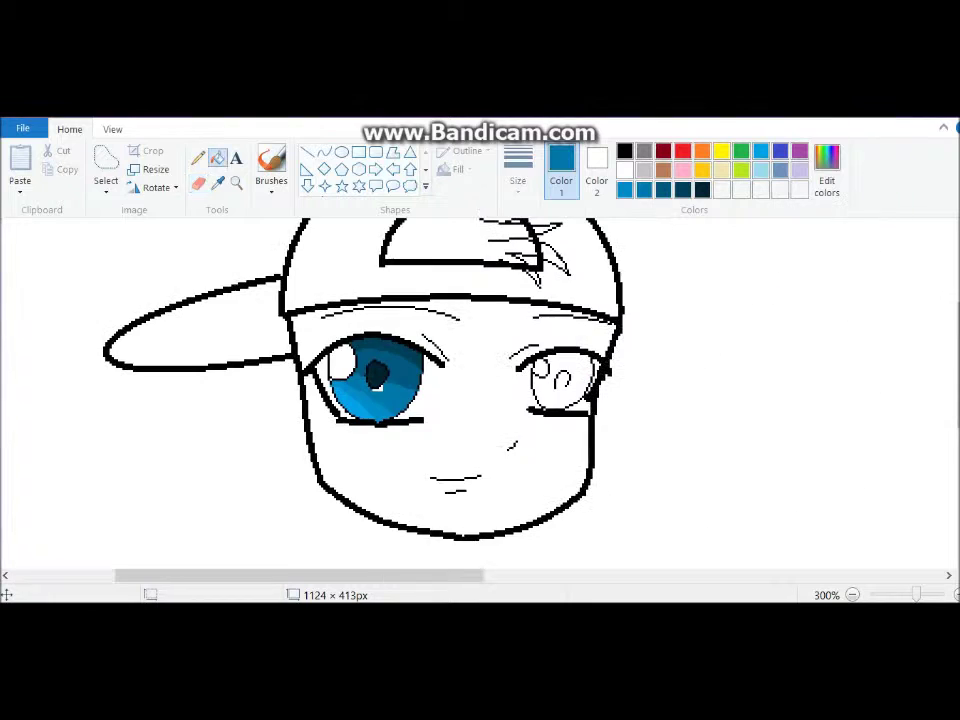
{"action": "left_click", "coordinate": [379, 388]}
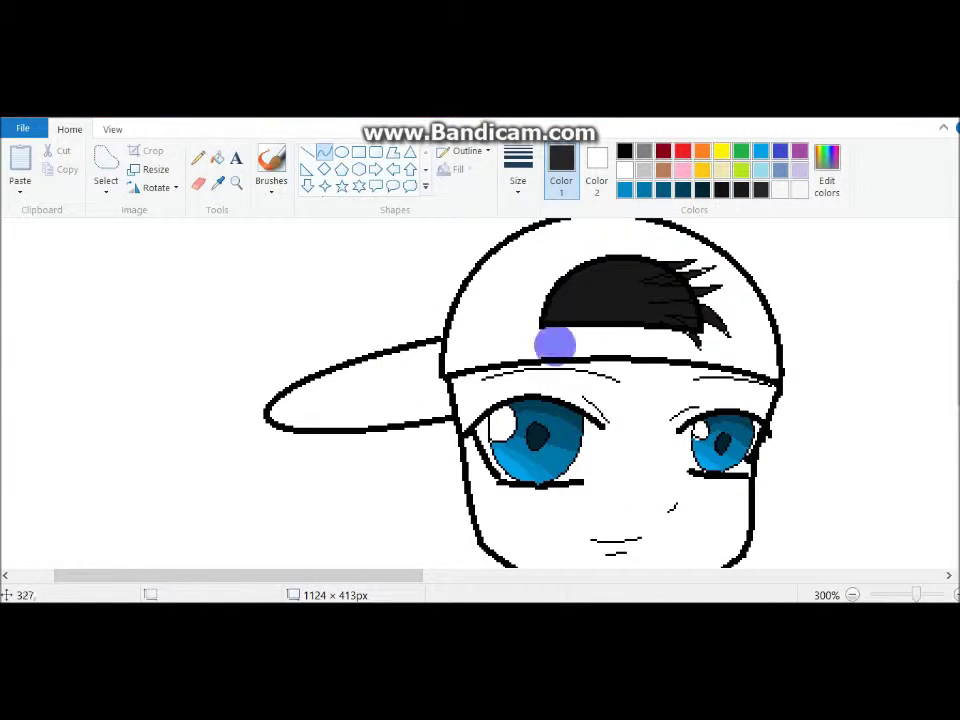
Draw a dark grey shading curve about 24 × 11 px along the topmost hair strand and fill the shaded area
{"action": "left_click", "coordinate": [324, 152]}
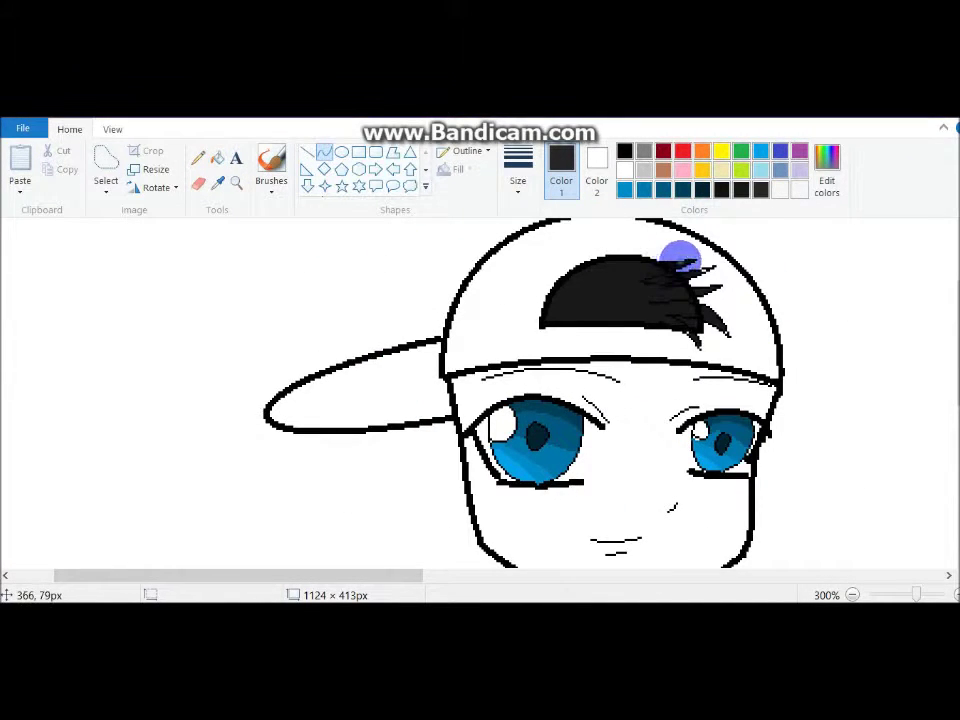
{"action": "left_click", "coordinate": [956, 594]}
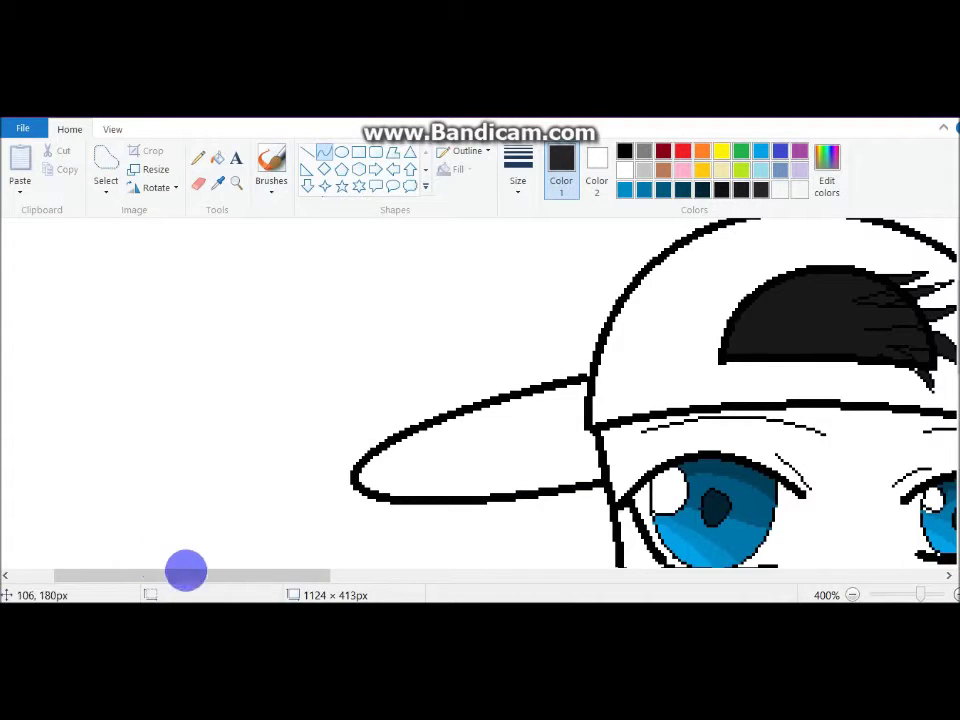
{"action": "left_click_drag", "start_coordinate": [186, 574], "coordinate": [287, 575]}
{"action": "left_click_drag", "start_coordinate": [572, 270], "coordinate": [503, 295]}
{"action": "left_click", "coordinate": [217, 157]}
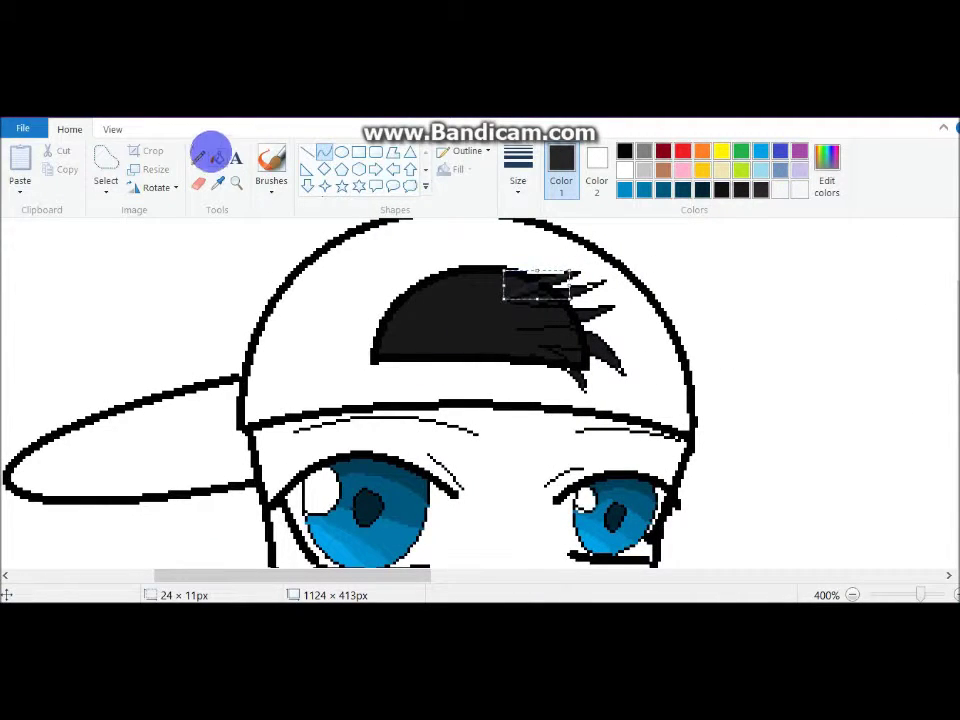
Draw a dark grey shading curve about 30 × 9 px along the second hair strand and fill the shaded area
{"action": "left_click", "coordinate": [328, 152]}
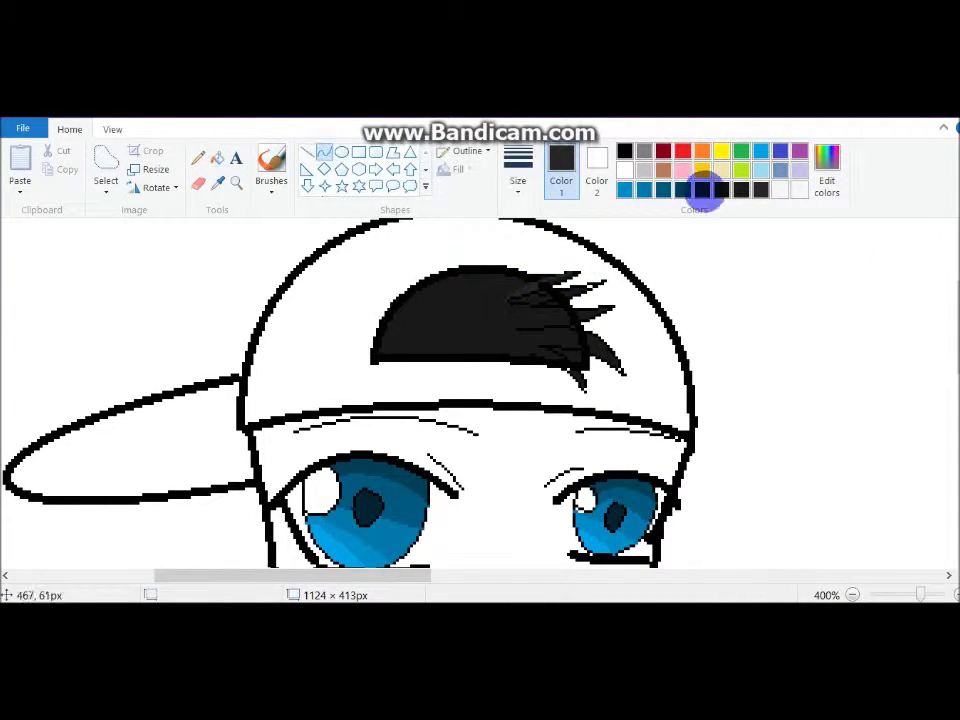
{"action": "left_click_drag", "start_coordinate": [602, 280], "coordinate": [524, 301]}
{"action": "left_click", "coordinate": [217, 157]}
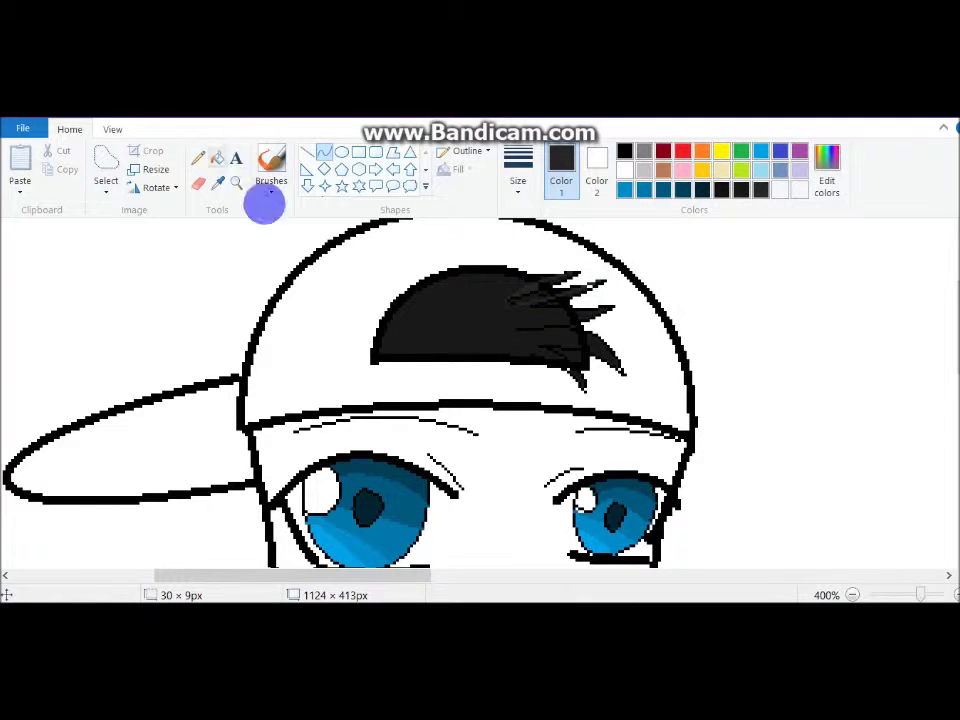
{"action": "left_click", "coordinate": [217, 157]}
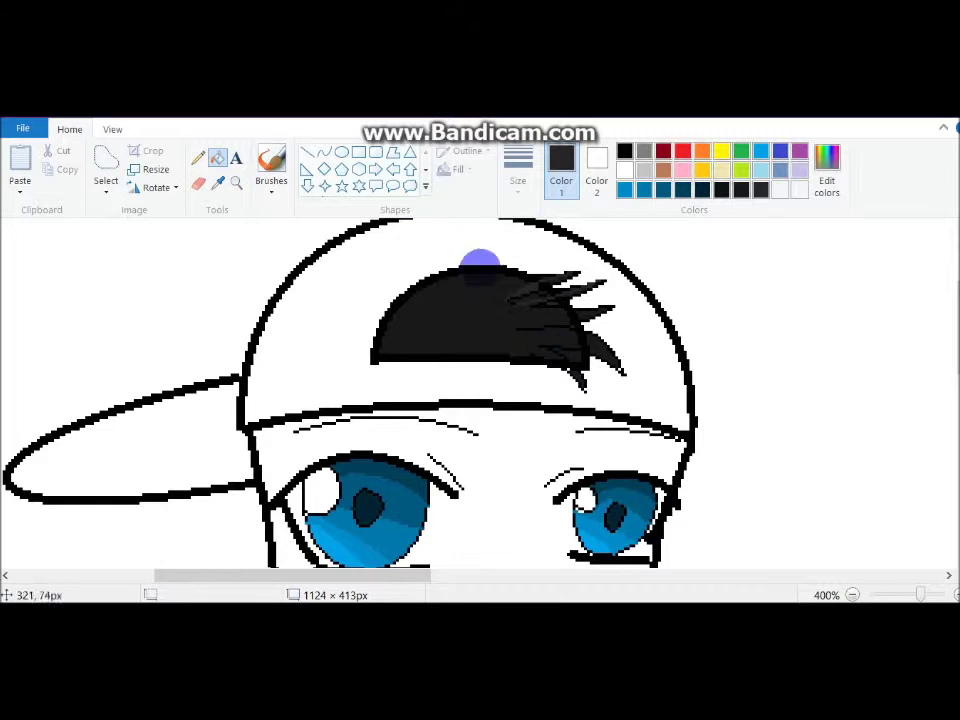
Draw a dark grey shading curve about 31 × 9 px along the third hair strand, fill it and touch it up with the Pencil
{"action": "left_click", "coordinate": [326, 151]}
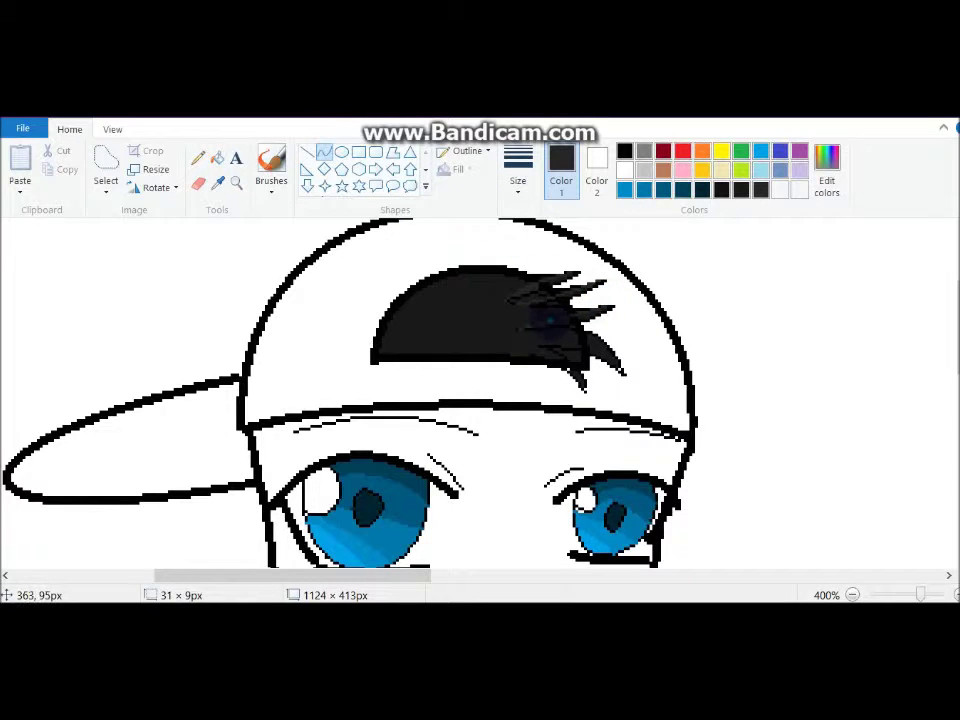
{"action": "left_click", "coordinate": [217, 157]}
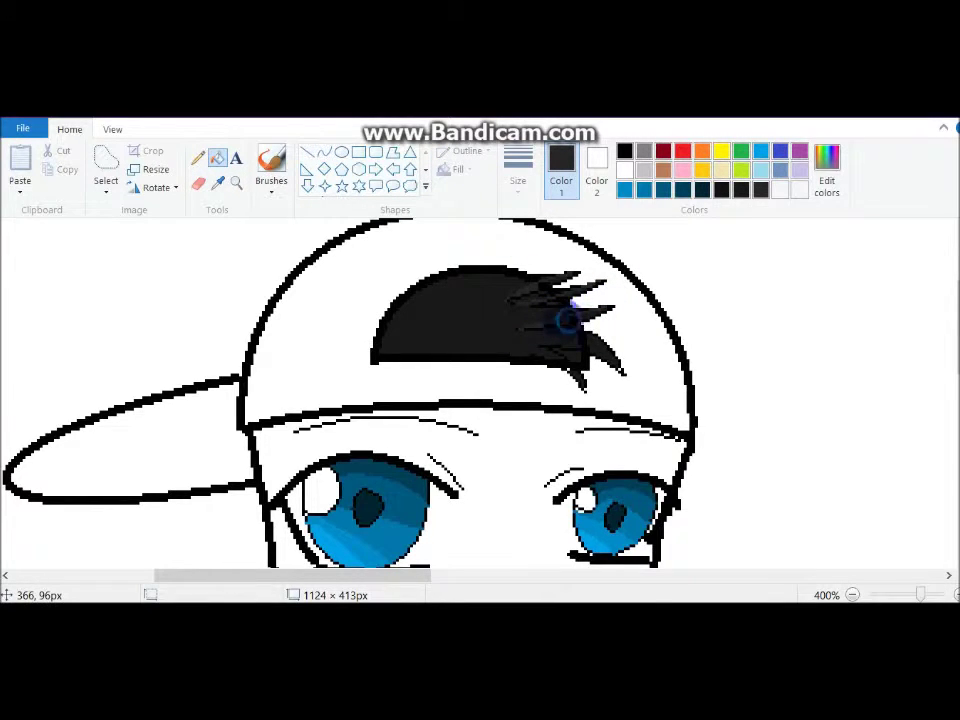
{"action": "left_click", "coordinate": [195, 157]}
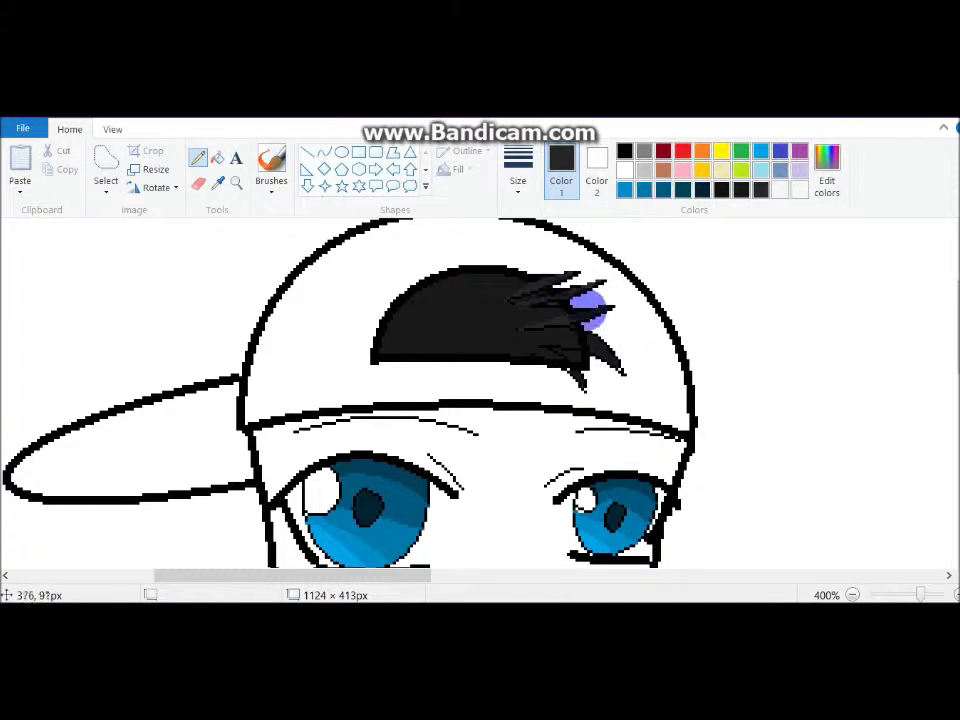
{"action": "scroll", "coordinate": [610, 315], "scroll_direction": "down", "scroll_amount": 1}
Shade the two lowest hair strands with dark grey curves and fills, touching up the edges with the Pencil
{"action": "left_click", "coordinate": [326, 152]}
{"action": "scroll", "coordinate": [564, 298], "scroll_direction": "up", "scroll_amount": 1}
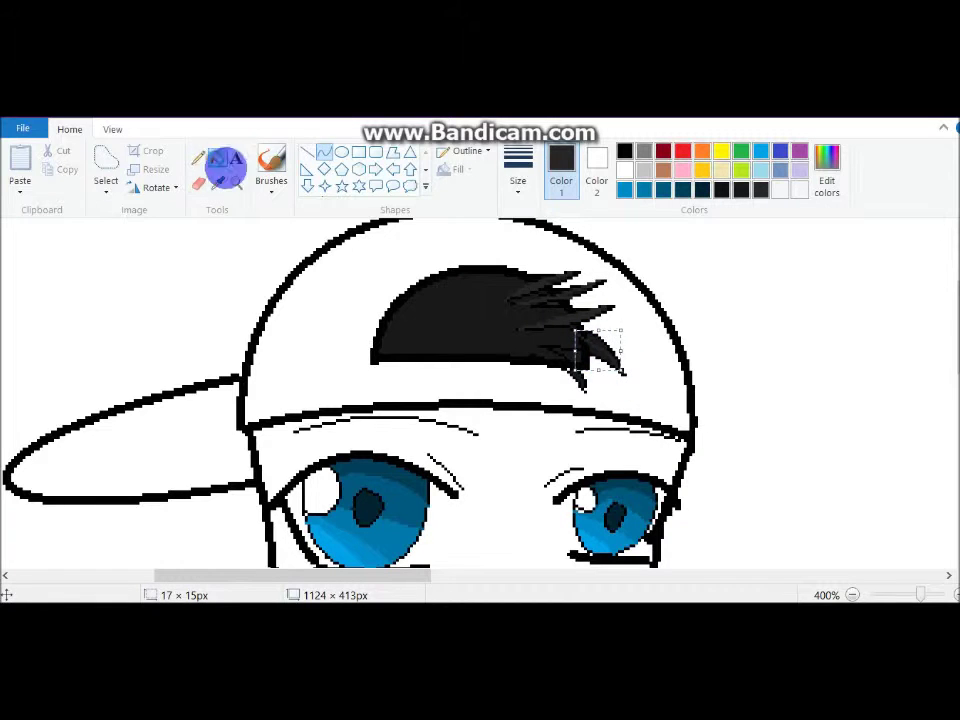
{"action": "left_click", "coordinate": [197, 156]}
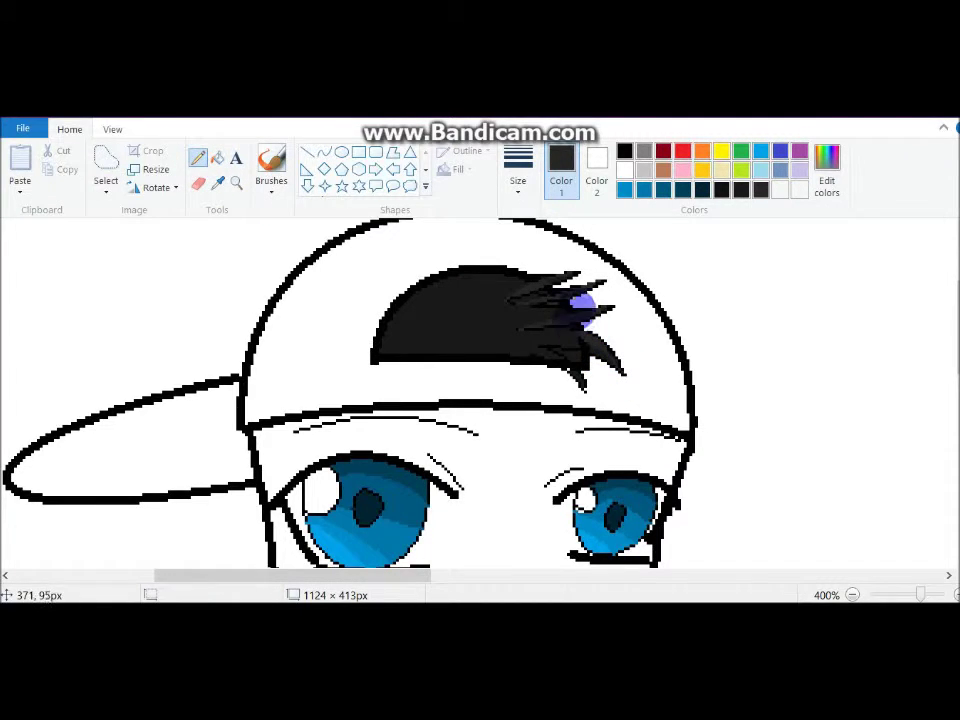
{"action": "left_click", "coordinate": [324, 152]}
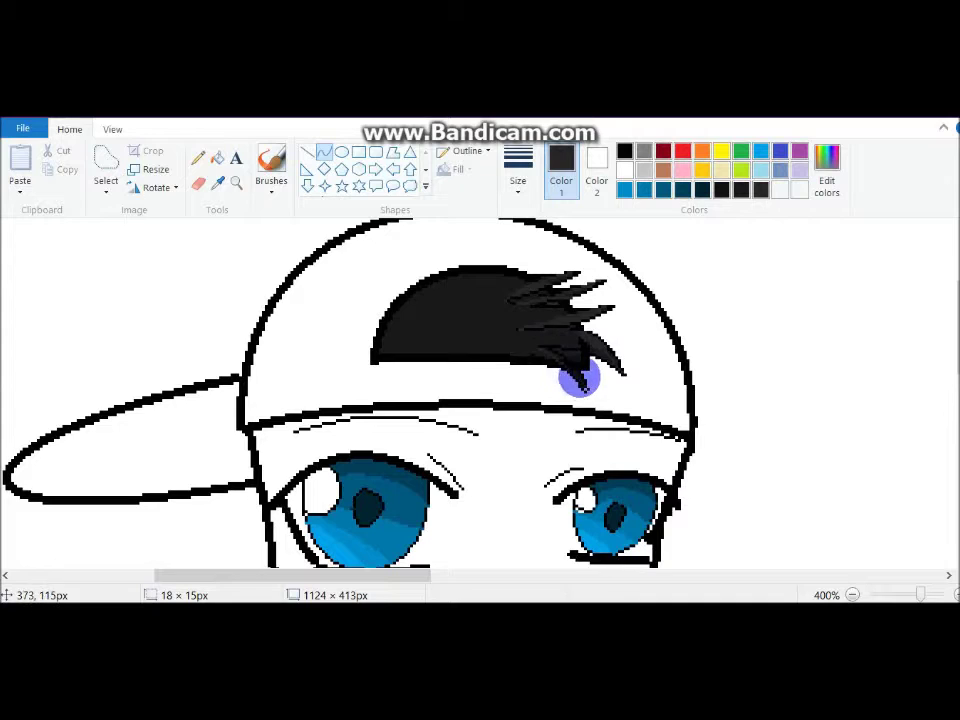
{"action": "left_click", "coordinate": [217, 157]}
{"action": "left_click", "coordinate": [195, 156]}
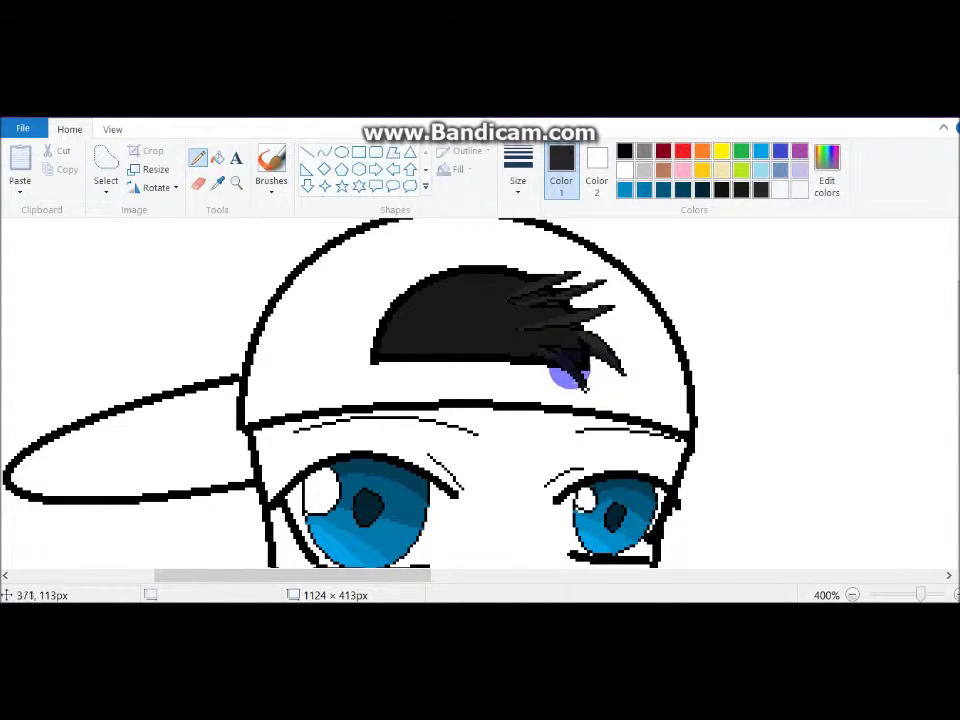
Draw wavy dark grey curves across the hair in the cap opening and fill the band between them with dark grey
{"action": "left_click", "coordinate": [324, 152]}
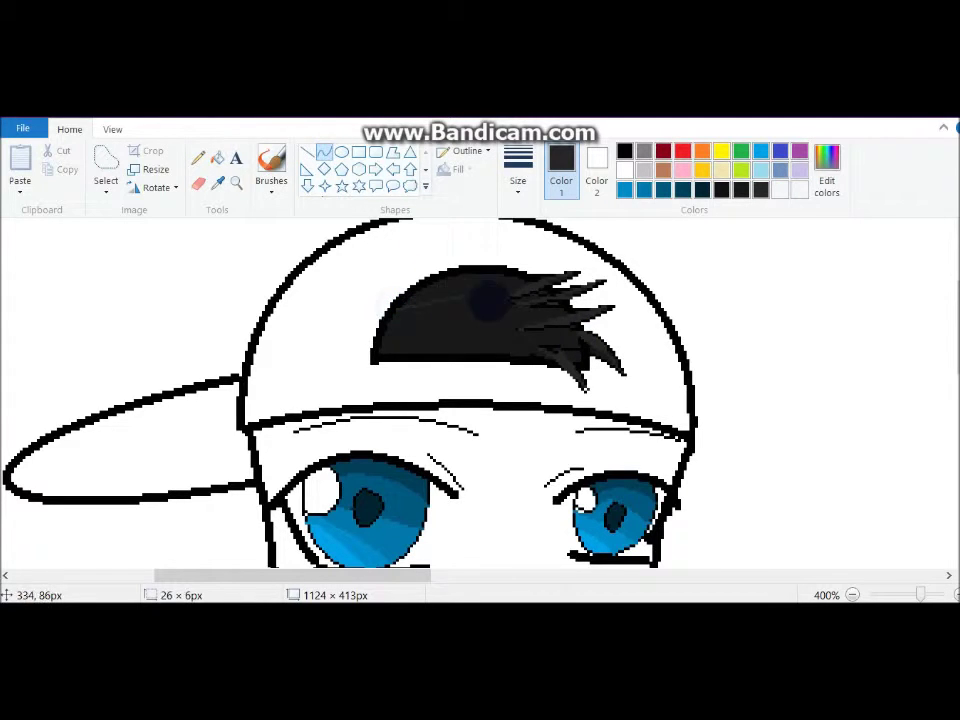
{"action": "left_click", "coordinate": [515, 320]}
{"action": "left_click_drag", "start_coordinate": [376, 344], "coordinate": [575, 348]}
{"action": "left_click", "coordinate": [463, 330]}
{"action": "left_click", "coordinate": [518, 358]}
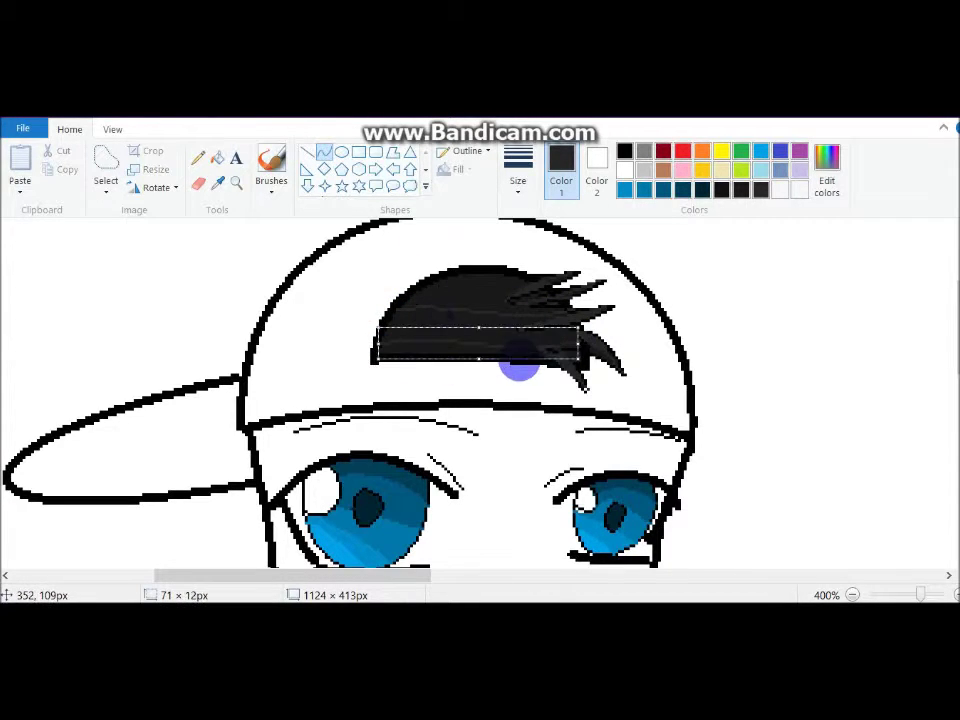
{"action": "left_click", "coordinate": [219, 159]}
{"action": "left_click", "coordinate": [852, 595]}
{"action": "left_click", "coordinate": [852, 595]}
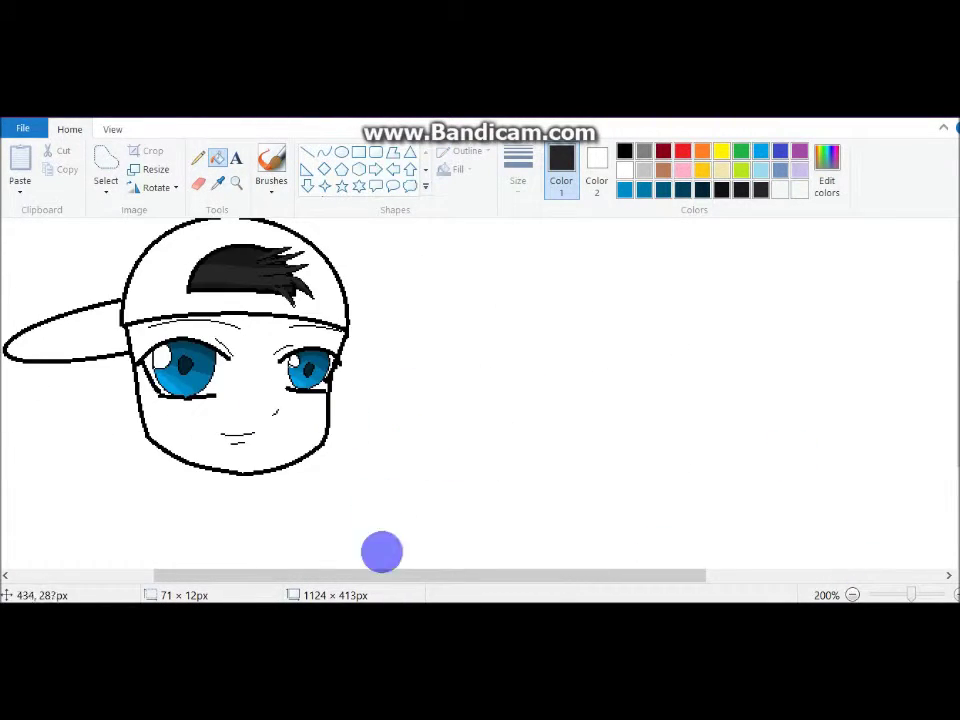
{"action": "left_click_drag", "start_coordinate": [278, 578], "coordinate": [282, 578]}
{"action": "left_click", "coordinate": [325, 154]}
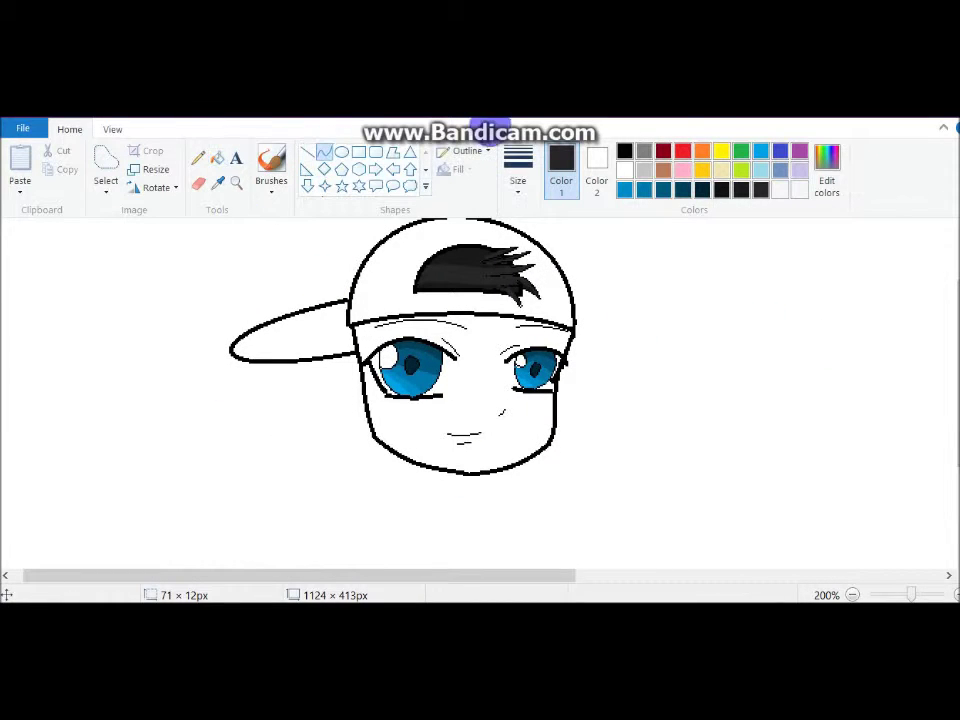
Mix a lighter shade of dark grey and fill the lower part of the hair in the cap opening
{"action": "left_click", "coordinate": [643, 150]}
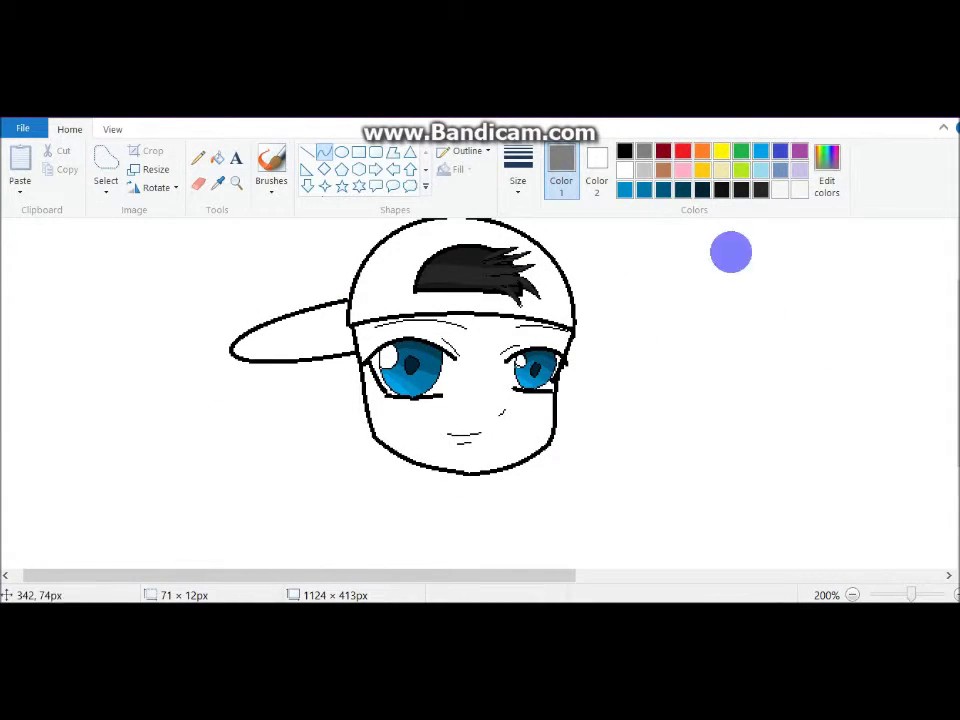
{"action": "left_click", "coordinate": [826, 175]}
{"action": "left_click_drag", "start_coordinate": [685, 336], "coordinate": [686, 356]}
{"action": "left_click", "coordinate": [310, 477]}
{"action": "left_click", "coordinate": [217, 157]}
{"action": "left_click", "coordinate": [460, 282]}
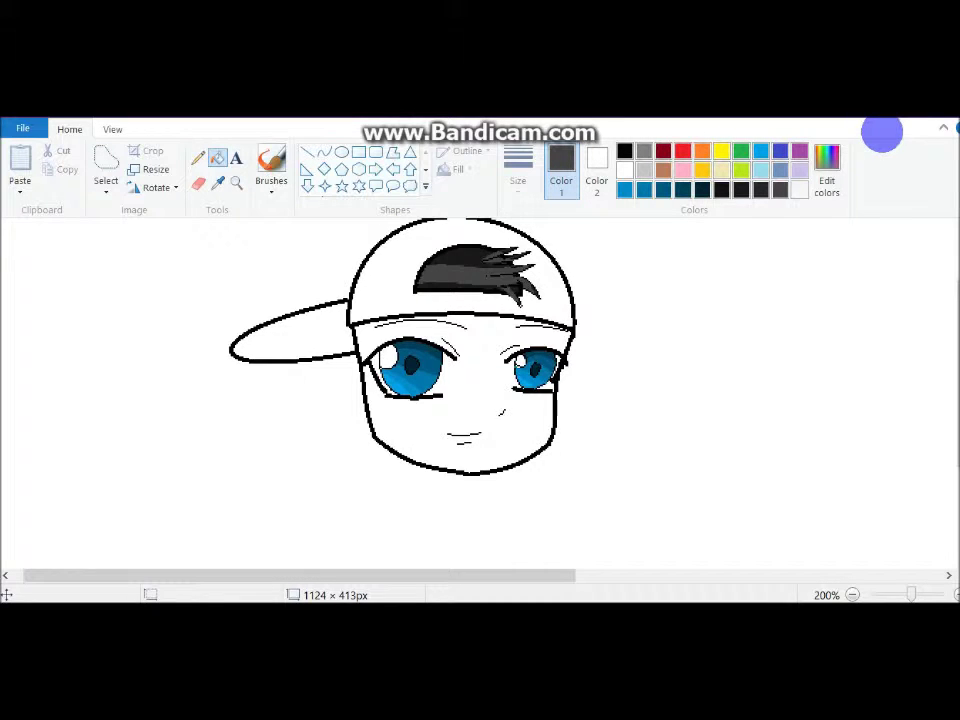
Draw a grey shadow curve about 153 × 18 px across the forehead below the cap's edge and fill the strip with grey
{"action": "left_click", "coordinate": [644, 150]}
{"action": "left_click", "coordinate": [324, 152]}
{"action": "left_click_drag", "start_coordinate": [579, 321], "coordinate": [355, 326]}
{"action": "left_click_drag", "start_coordinate": [373, 315], "coordinate": [450, 311]}
{"action": "key", "text": "ctrl+z"}
{"action": "left_click", "coordinate": [353, 327]}
{"action": "left_click_drag", "start_coordinate": [353, 327], "coordinate": [570, 339]}
{"action": "left_click_drag", "start_coordinate": [441, 314], "coordinate": [520, 318]}
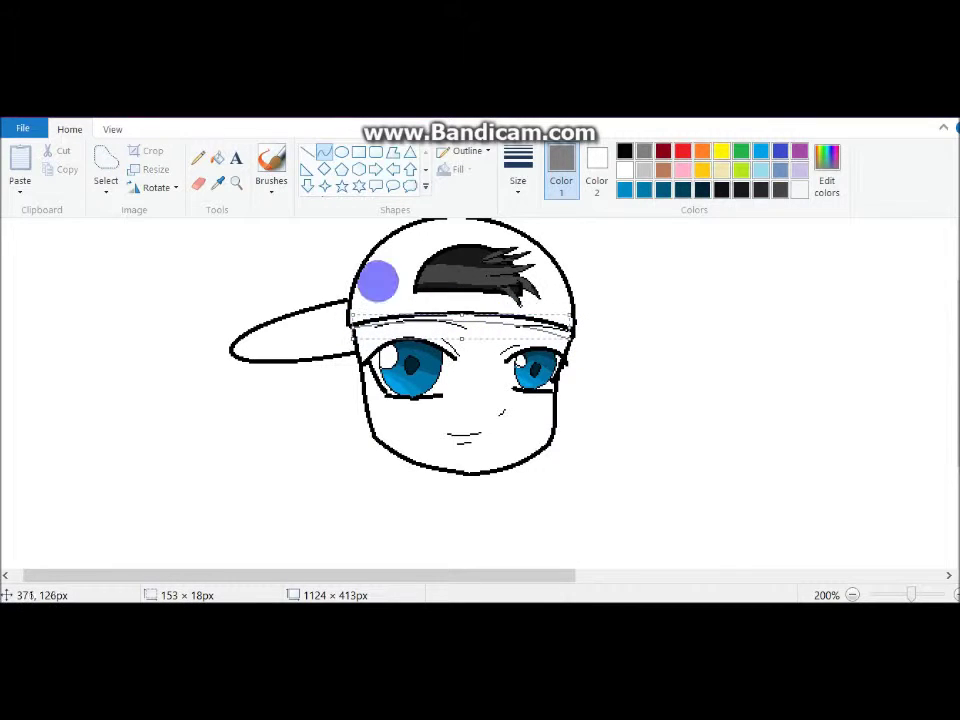
{"action": "left_click", "coordinate": [217, 160]}
{"action": "left_click", "coordinate": [500, 322]}
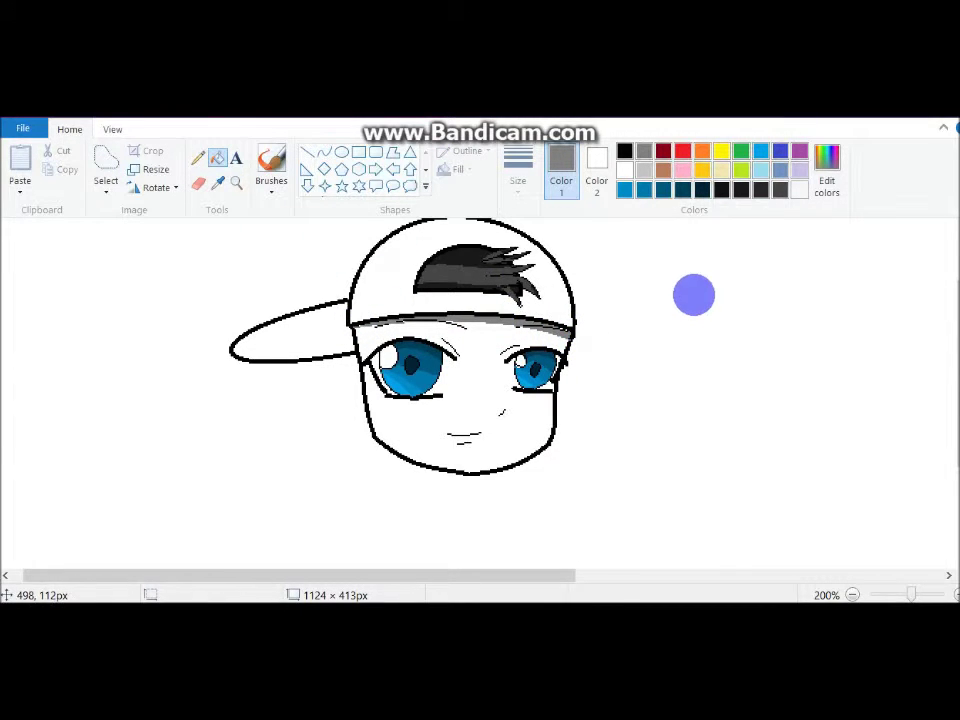
Shade the white corners of the larger eye under its upper lid with light grey
{"action": "left_click", "coordinate": [326, 154]}
{"action": "left_click_drag", "start_coordinate": [441, 339], "coordinate": [454, 390]}
{"action": "key", "text": "ctrl+z"}
{"action": "double_click", "coordinate": [956, 594]}
{"action": "left_click_drag", "start_coordinate": [272, 574], "coordinate": [407, 574]}
{"action": "scroll", "coordinate": [805, 368], "scroll_direction": "down", "scroll_amount": 1}
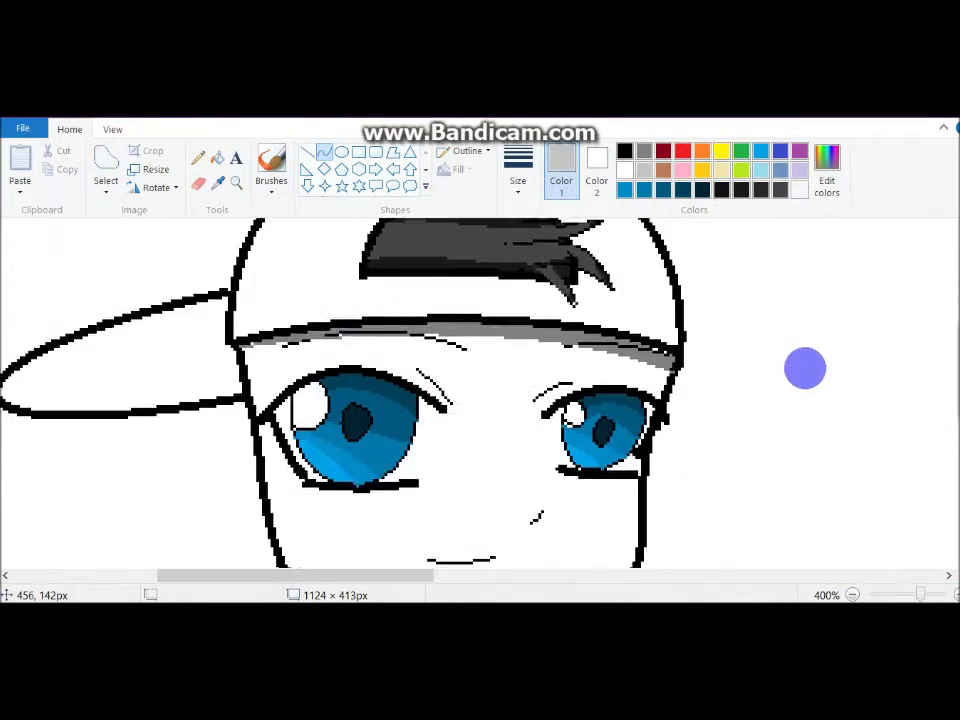
{"action": "scroll", "coordinate": [805, 368], "scroll_direction": "down", "scroll_amount": 2}
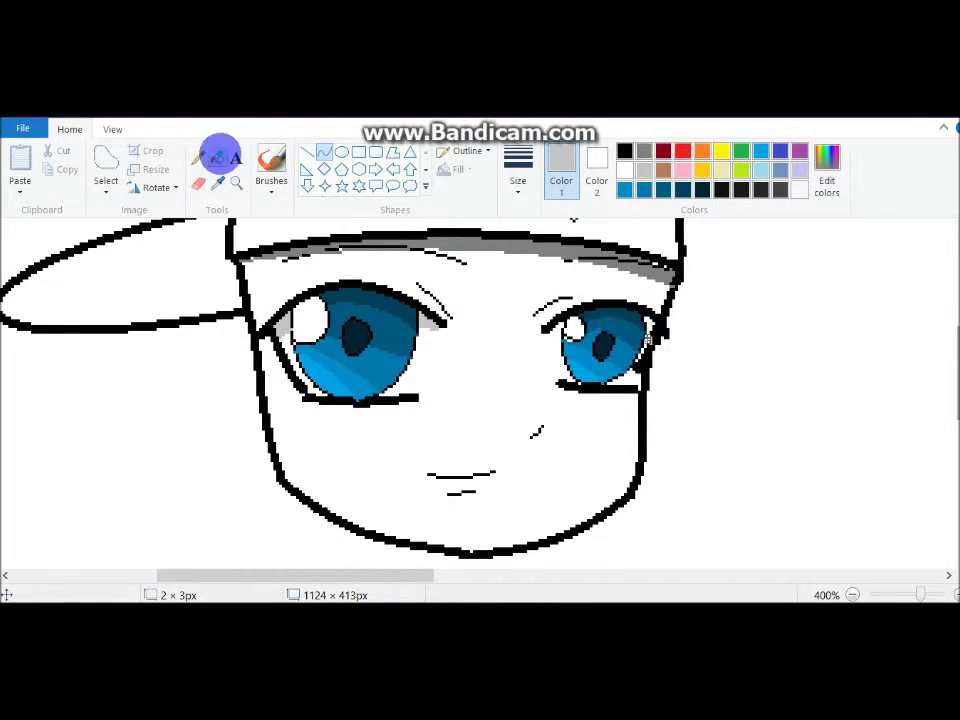
Shade the white corners of the smaller eye light grey, using a curve about 7 × 2 px at the inner corner
{"action": "left_click", "coordinate": [217, 157]}
{"action": "left_click", "coordinate": [324, 152]}
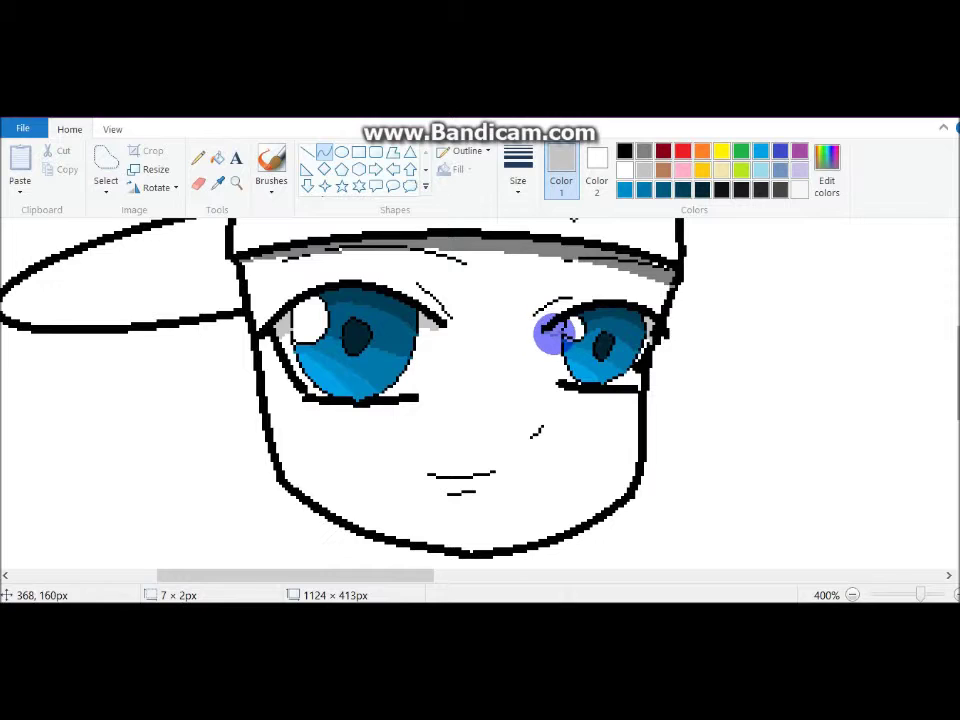
{"action": "left_click", "coordinate": [217, 158]}
{"action": "left_click", "coordinate": [560, 326]}
{"action": "left_click", "coordinate": [198, 158]}
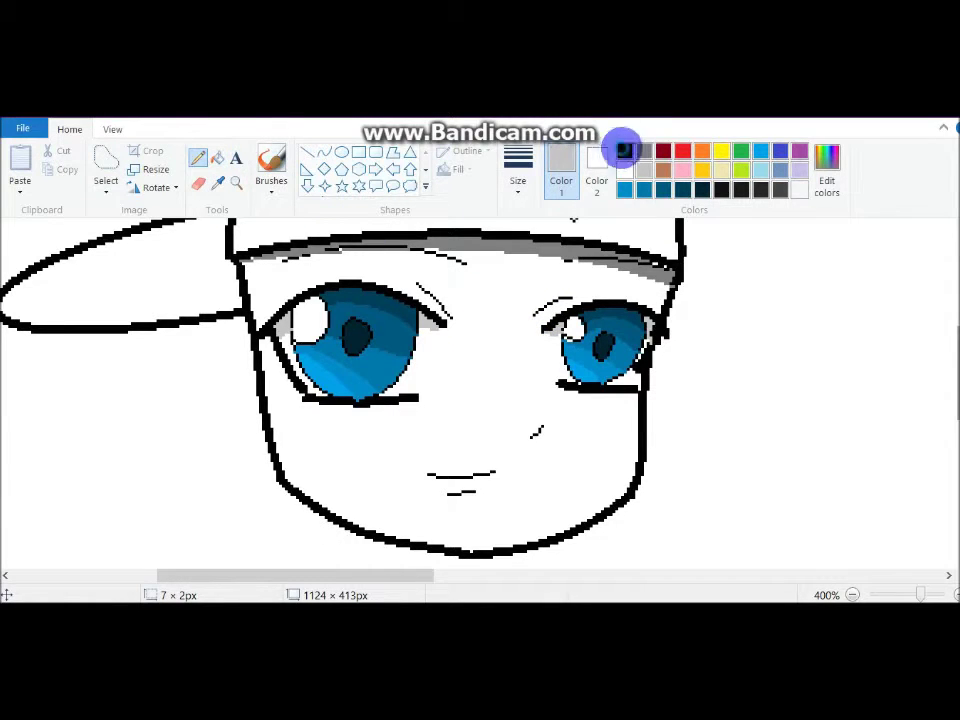
{"action": "left_click", "coordinate": [624, 150]}
Draw two light blue curves below the chin as the sides of the neck
{"action": "left_click", "coordinate": [324, 152]}
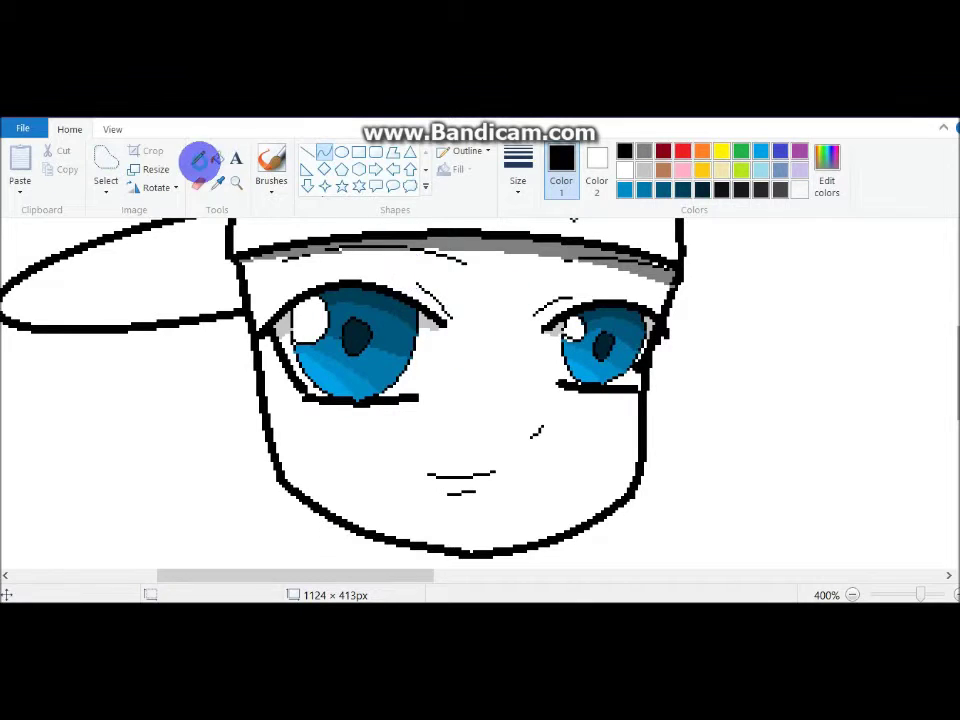
{"action": "scroll", "coordinate": [949, 392], "scroll_direction": "down", "scroll_amount": 5}
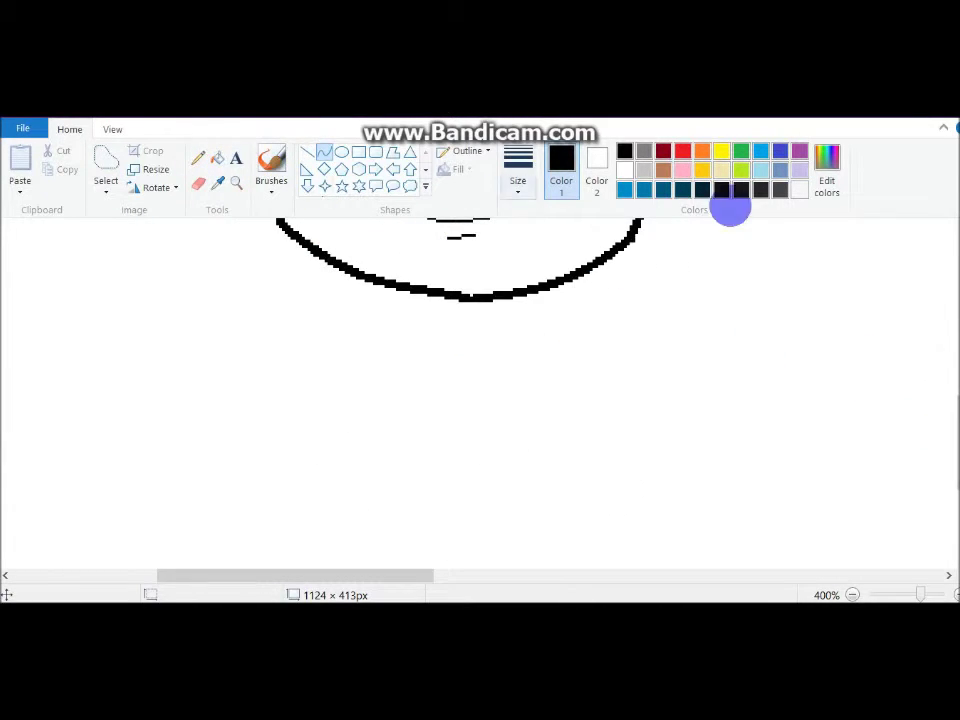
{"action": "left_click", "coordinate": [624, 189]}
{"action": "left_click_drag", "start_coordinate": [510, 298], "coordinate": [510, 331]}
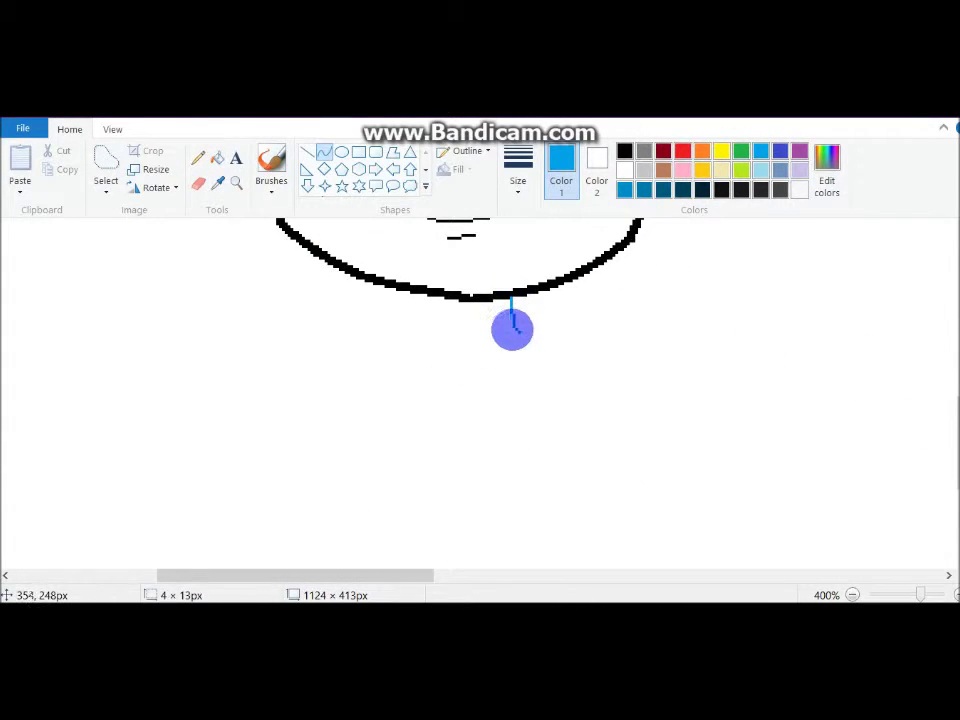
{"action": "left_click", "coordinate": [852, 595]}
{"action": "left_click", "coordinate": [852, 595]}
{"action": "left_click_drag", "start_coordinate": [958, 390], "coordinate": [958, 327]}
{"action": "left_click_drag", "start_coordinate": [649, 575], "coordinate": [517, 553]}
{"action": "left_click_drag", "start_coordinate": [433, 440], "coordinate": [478, 445]}
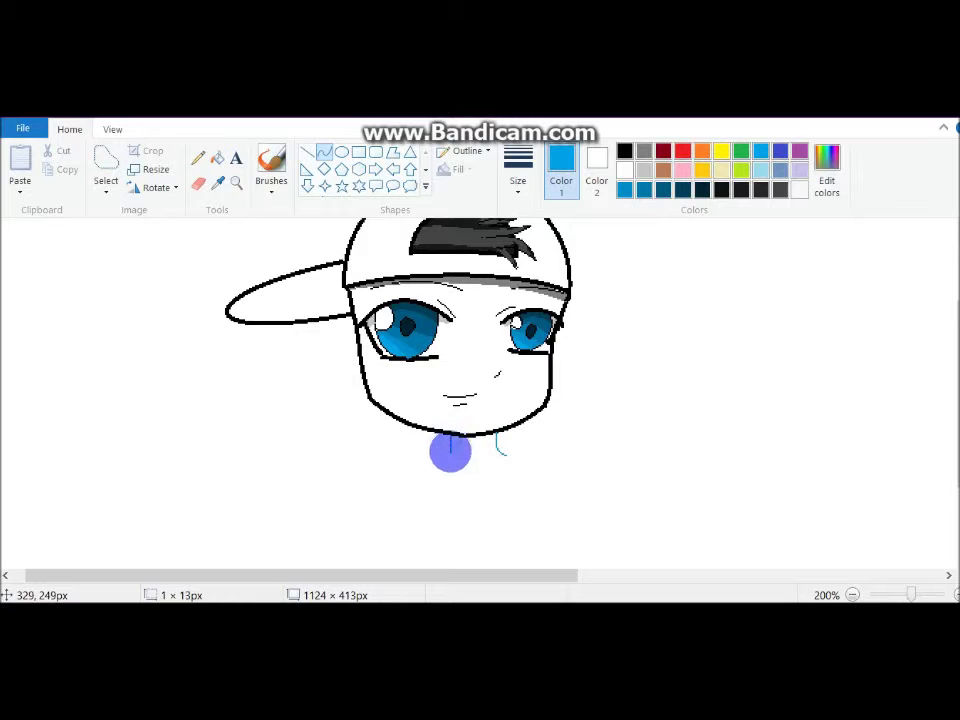
{"action": "left_click", "coordinate": [452, 454]}
{"action": "left_click", "coordinate": [536, 446]}
Mix a peach skin colour with red 254, green 234 and blue 197 and fill the face with it
{"action": "left_click_drag", "start_coordinate": [957, 447], "coordinate": [954, 427]}
{"action": "left_click", "coordinate": [217, 158]}
{"action": "left_click", "coordinate": [722, 153]}
{"action": "left_click", "coordinate": [826, 172]}
{"action": "left_click", "coordinate": [679, 211]}
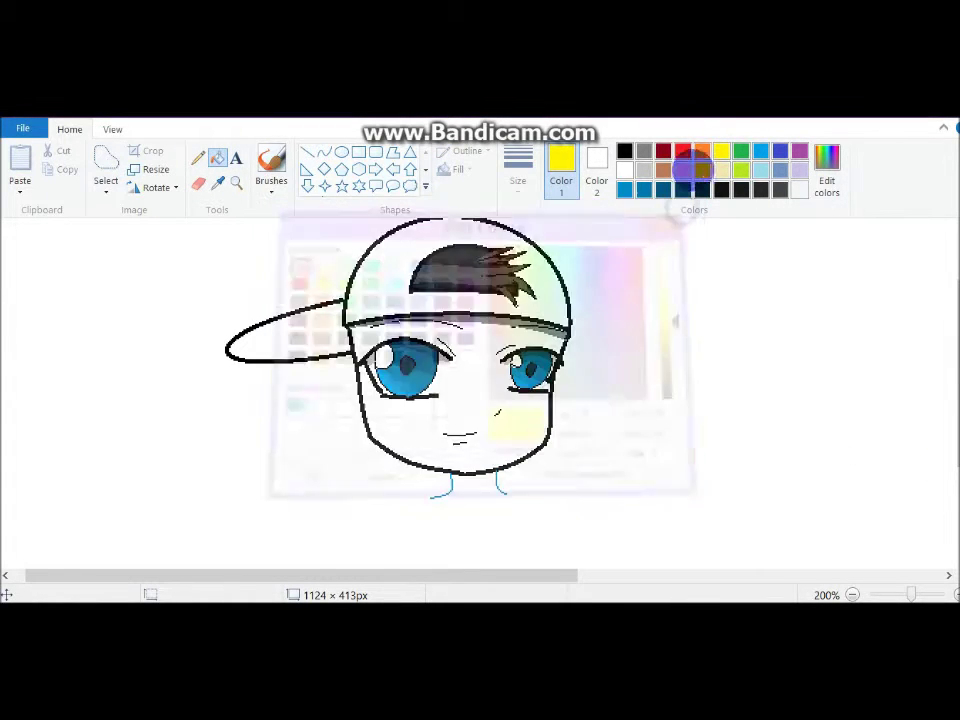
{"action": "left_click", "coordinate": [702, 150]}
{"action": "left_click", "coordinate": [824, 187]}
{"action": "left_click", "coordinate": [505, 241]}
{"action": "left_click", "coordinate": [508, 243]}
{"action": "left_click", "coordinate": [688, 258]}
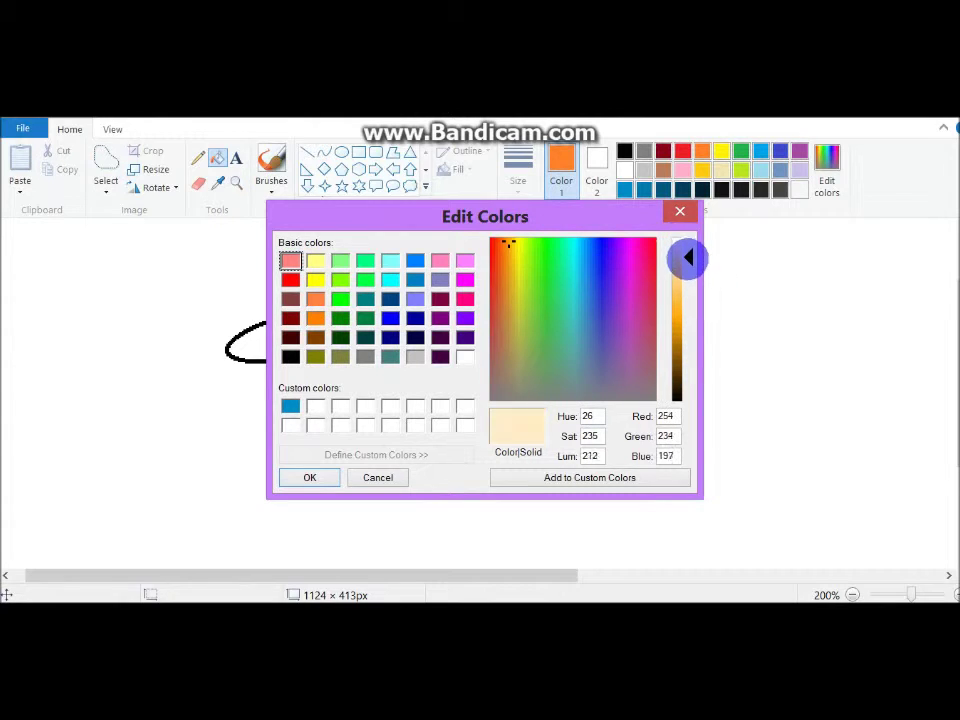
{"action": "left_click", "coordinate": [310, 477]}
{"action": "left_click", "coordinate": [396, 422]}
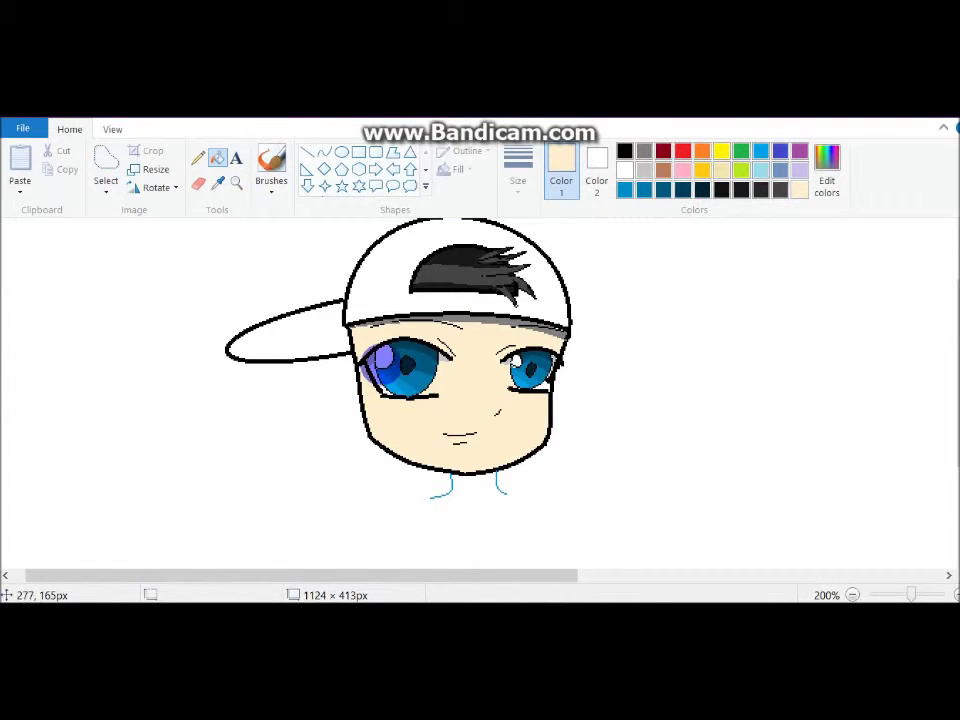
Mix a paler skin colour with red 255, green 251 and blue 230 and fill the face with it
{"action": "left_click", "coordinate": [826, 170]}
{"action": "left_click", "coordinate": [676, 251]}
{"action": "left_click", "coordinate": [512, 242]}
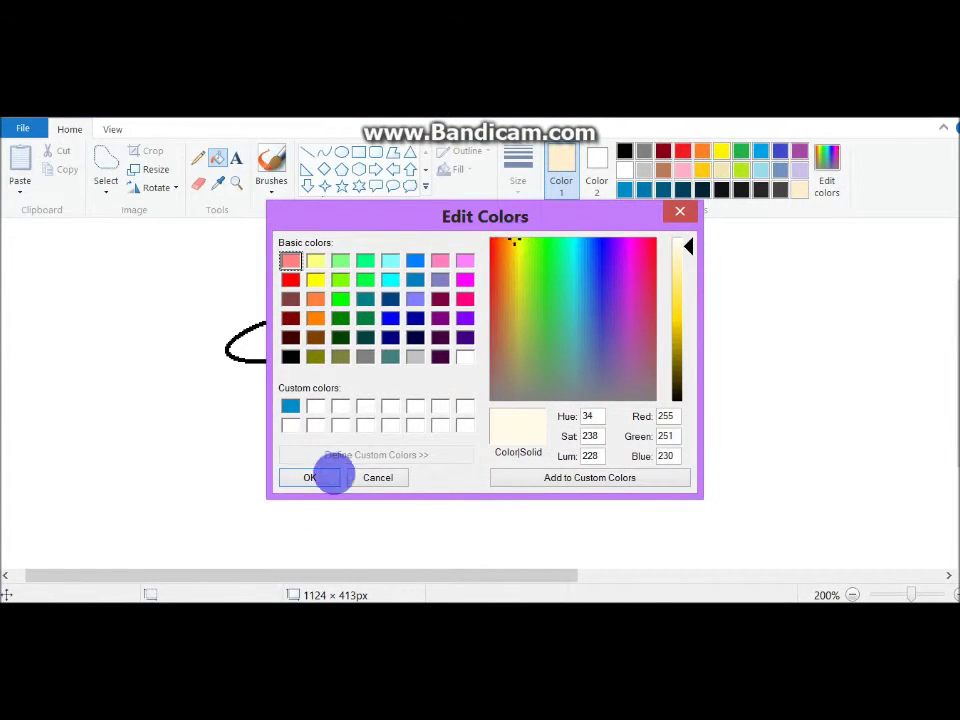
{"action": "left_click", "coordinate": [306, 476]}
{"action": "left_click", "coordinate": [474, 392]}
Draw white curves between the lids at both eyes' inner corners and undo the white fill beside the larger eye
{"action": "left_click", "coordinate": [325, 151]}
{"action": "left_click", "coordinate": [625, 170]}
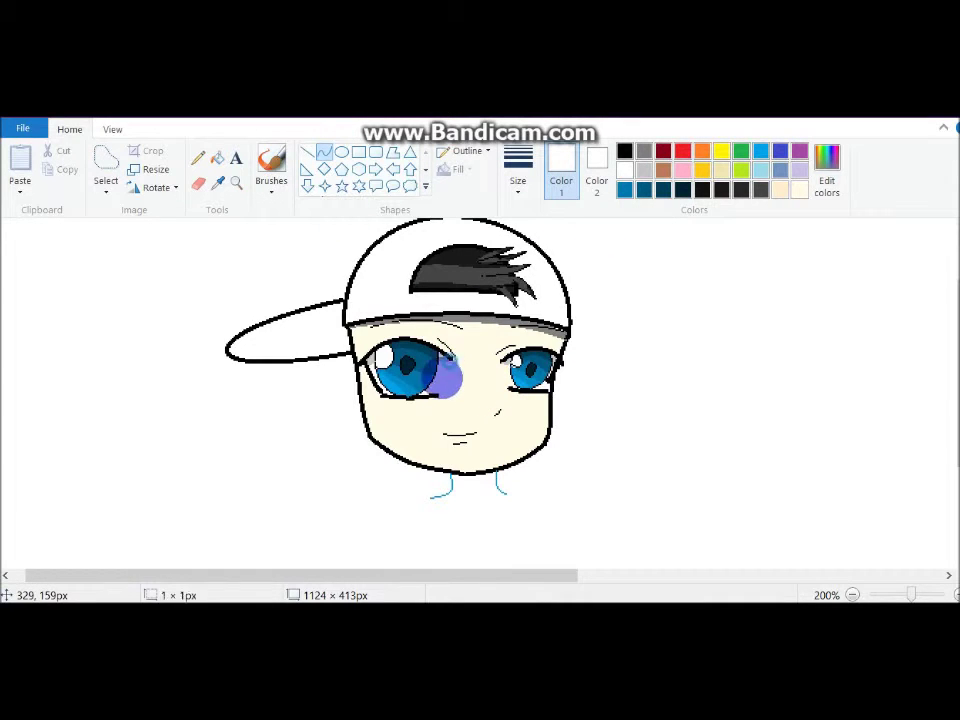
{"action": "left_click_drag", "start_coordinate": [440, 394], "coordinate": [439, 394]}
{"action": "left_click_drag", "start_coordinate": [497, 362], "coordinate": [508, 388]}
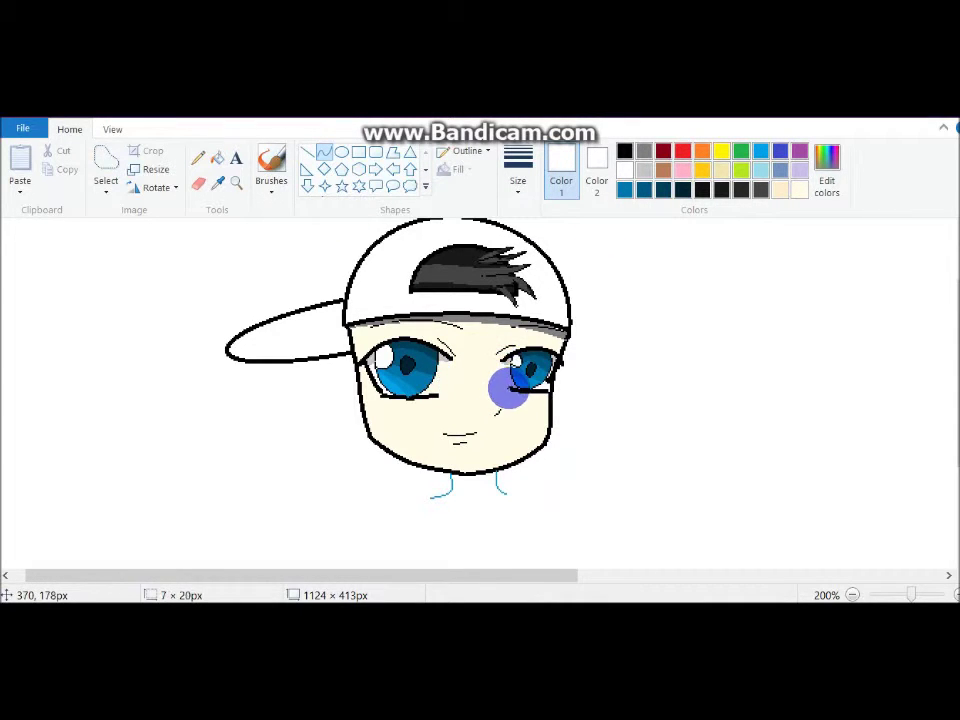
{"action": "left_click", "coordinate": [217, 157]}
{"action": "left_click", "coordinate": [440, 392]}
{"action": "key", "text": "ctrl+z"}
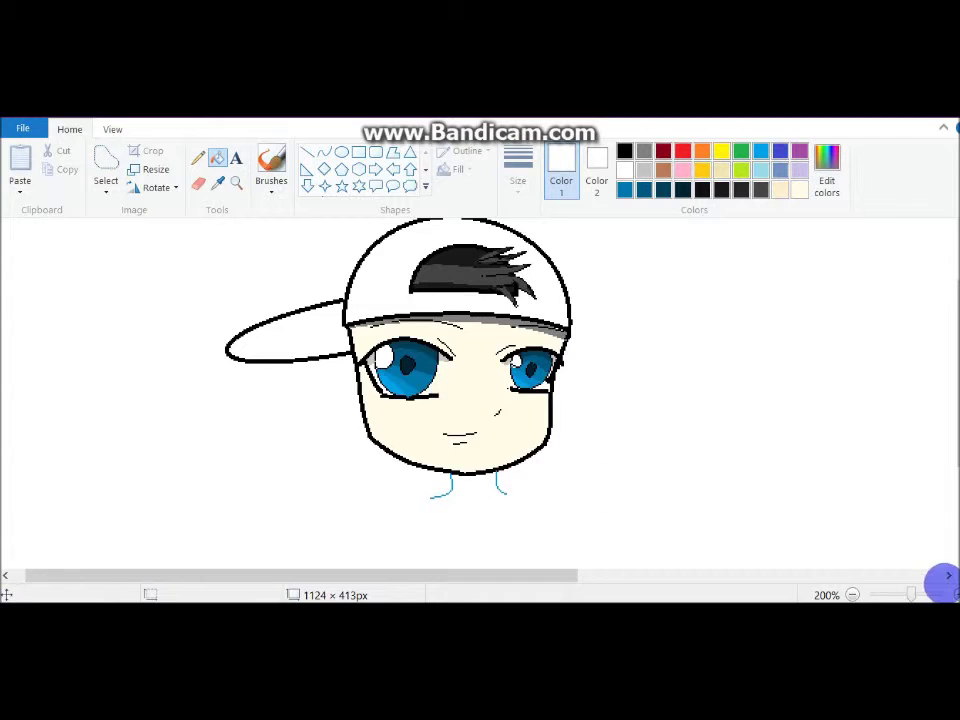
Touch up the eyes with the Pencil and erase the light blue neck lines below the chin
{"action": "left_click", "coordinate": [956, 595]}
{"action": "left_click", "coordinate": [956, 595]}
{"action": "left_click_drag", "start_coordinate": [249, 576], "coordinate": [435, 576]}
{"action": "left_click_drag", "start_coordinate": [948, 351], "coordinate": [945, 418]}
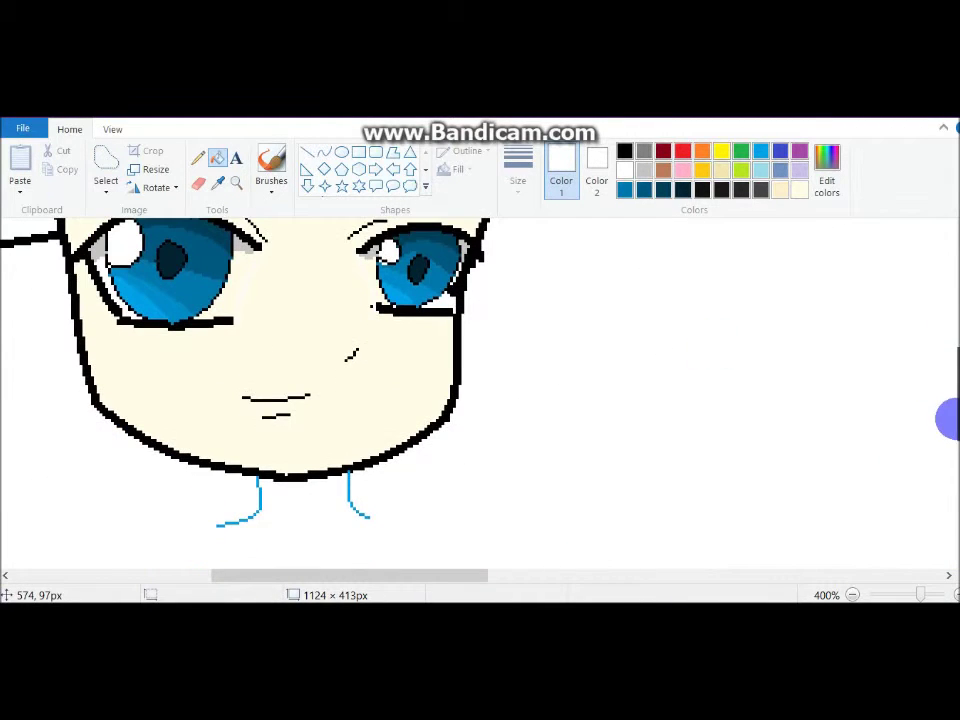
{"action": "left_click", "coordinate": [198, 157]}
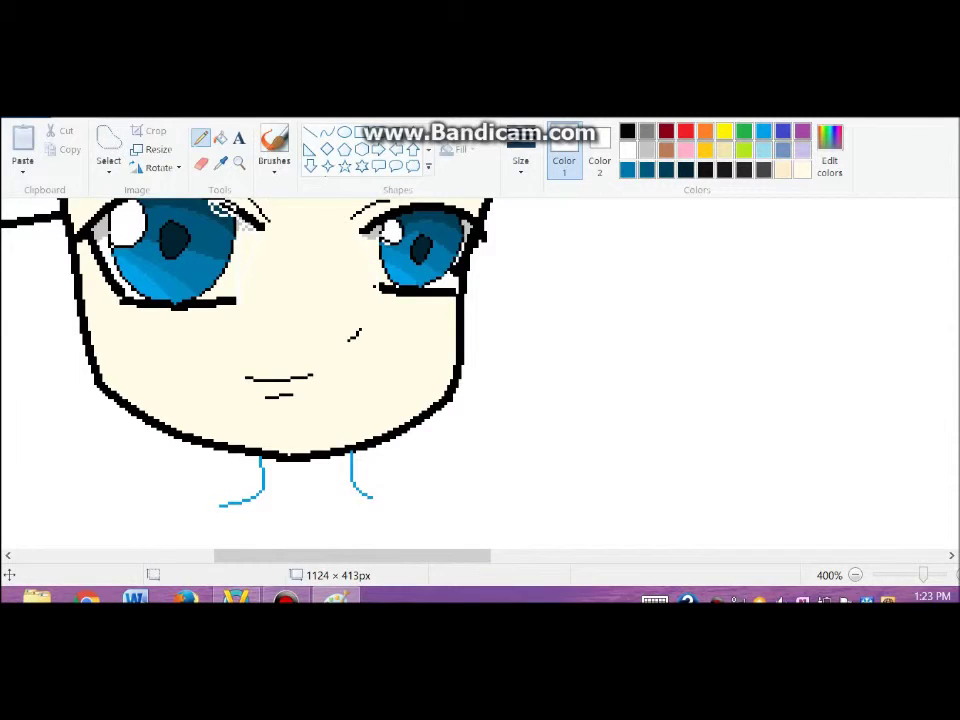
{"action": "mouse_move", "coordinate": [515, 308]}
{"action": "left_mouse_down"}
{"action": "mouse_move", "coordinate": [247, 263]}
{"action": "mouse_move", "coordinate": [276, 276]}
{"action": "left_mouse_up"}
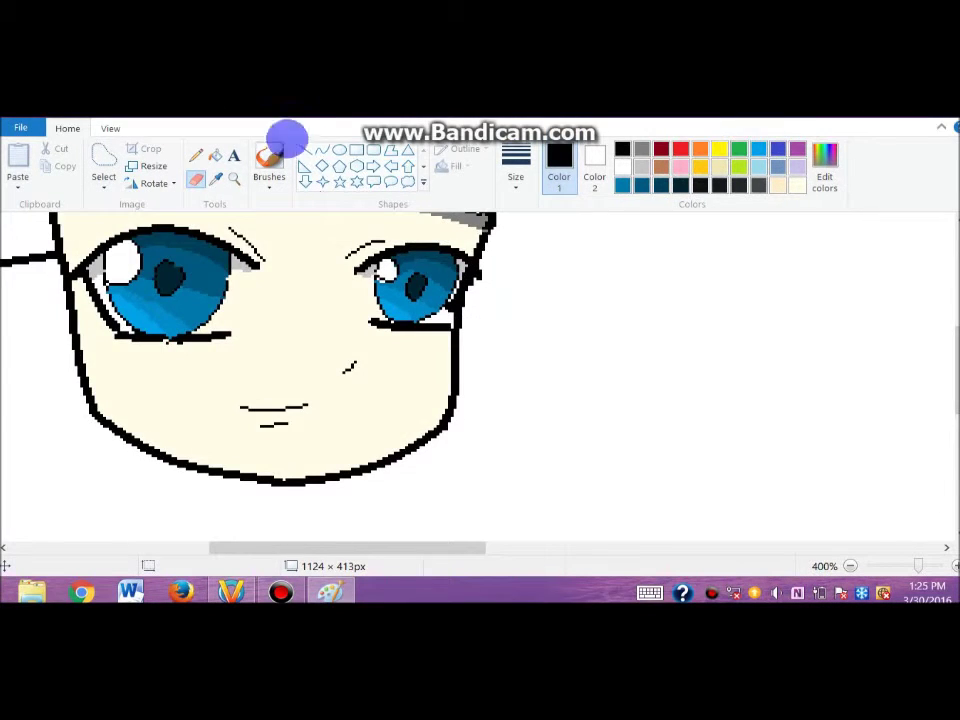
Draw two light blue neck curves below the chin, one about 11 × 18 px and the other about 16 × 20 px
{"action": "scroll", "coordinate": [385, 360], "scroll_direction": "down", "scroll_amount": 3}
{"action": "left_click_drag", "start_coordinate": [333, 321], "coordinate": [354, 366]}
{"action": "left_click", "coordinate": [760, 148]}
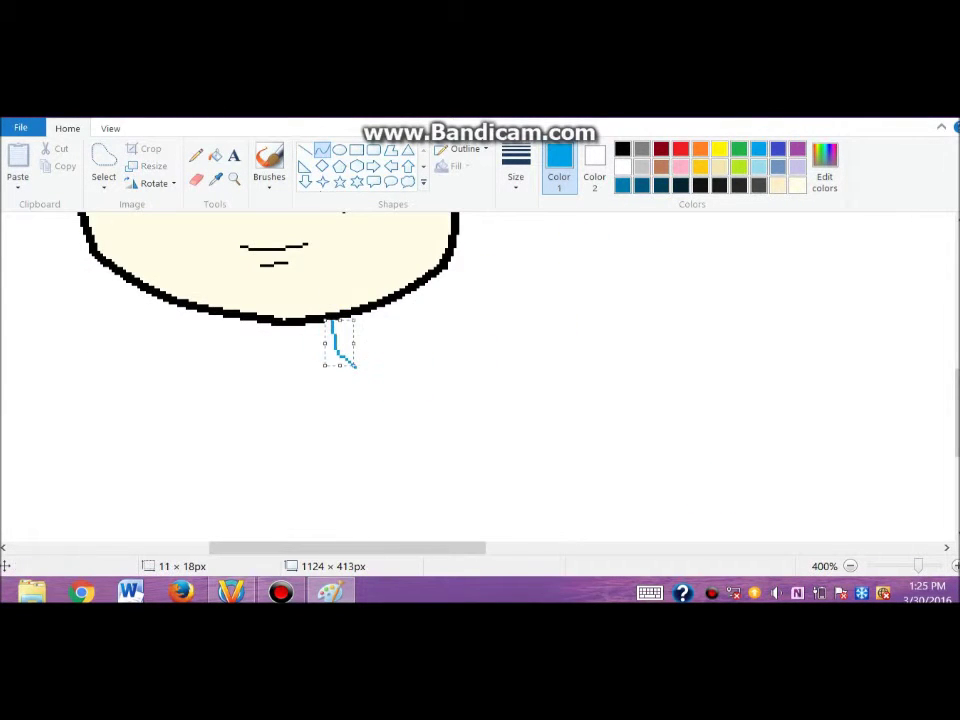
{"action": "left_click", "coordinate": [850, 566]}
{"action": "left_click", "coordinate": [850, 566]}
{"action": "left_click", "coordinate": [460, 378]}
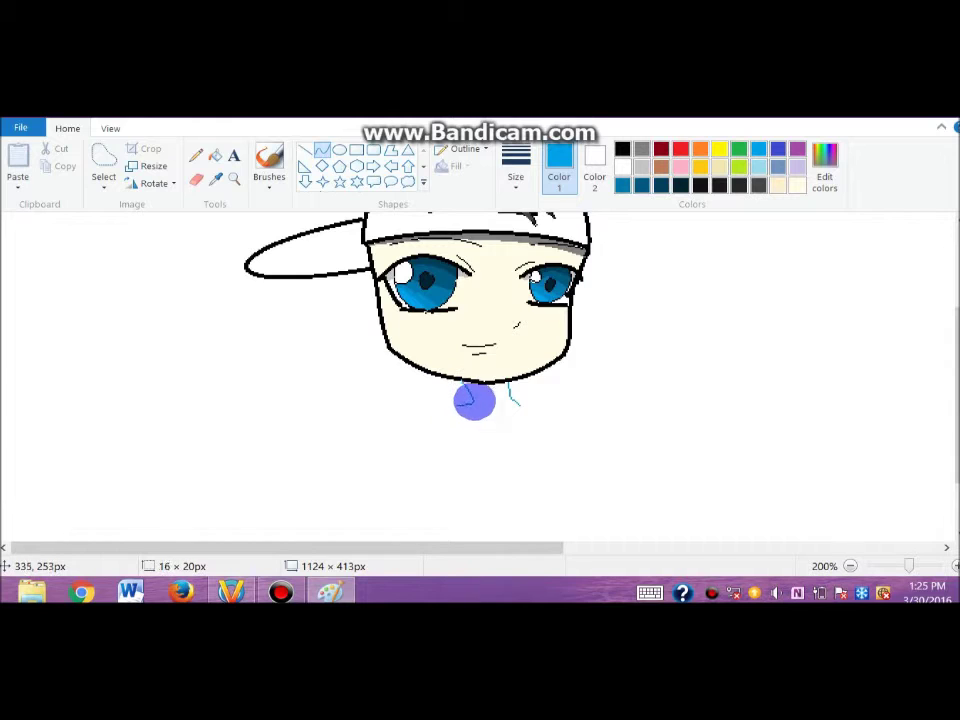
Draw light blue shoulder curves outward from both sides of the neck and erase the leftover ends of the neck lines
{"action": "left_click_drag", "start_coordinate": [512, 400], "coordinate": [584, 410]}
{"action": "key", "text": "ctrl+z"}
{"action": "mouse_move", "coordinate": [425, 430]}
{"action": "left_mouse_down"}
{"action": "mouse_move", "coordinate": [425, 399]}
{"action": "mouse_move", "coordinate": [439, 441]}
{"action": "mouse_move", "coordinate": [401, 407]}
{"action": "mouse_move", "coordinate": [424, 434]}
{"action": "left_mouse_up"}
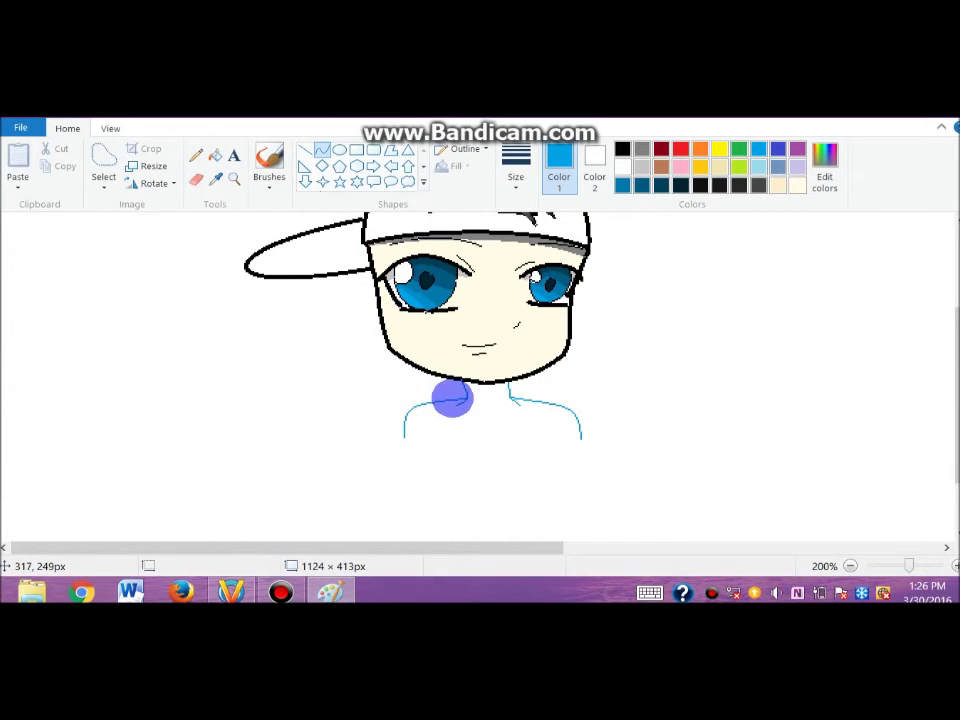
{"action": "left_click", "coordinate": [496, 411]}
{"action": "left_click", "coordinate": [196, 179]}
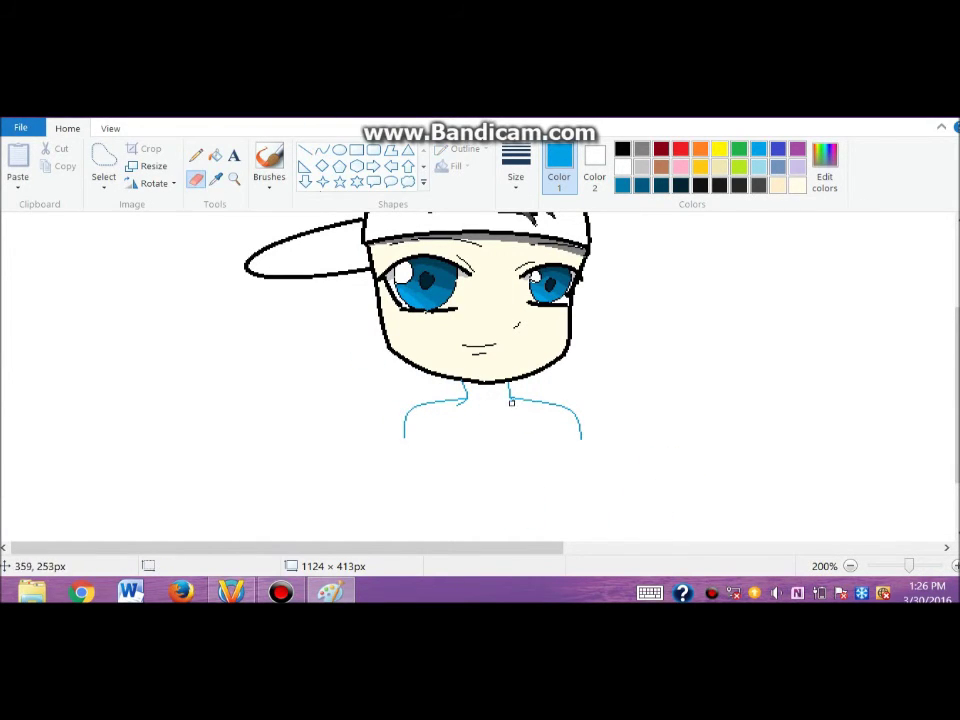